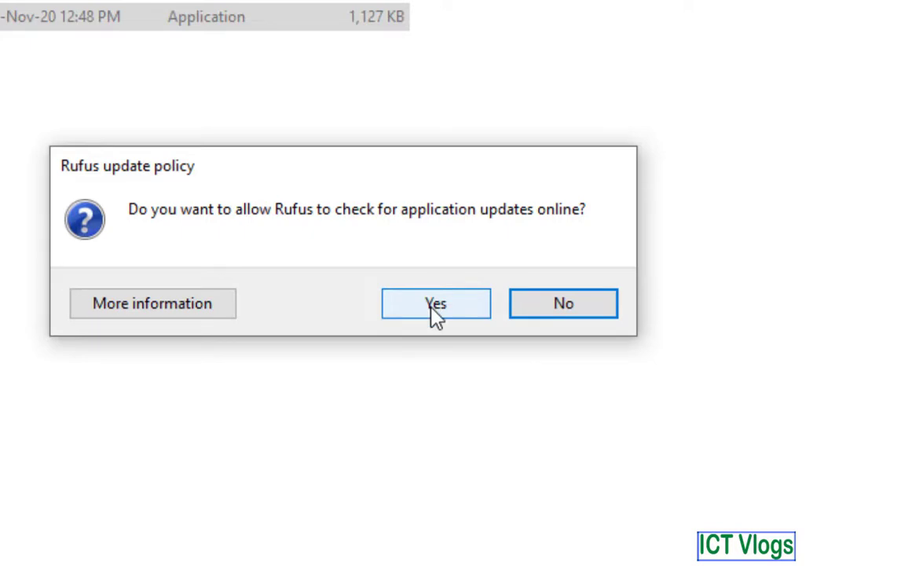
Decline online update checks in the Rufus update policy prompt.
click(541, 312)
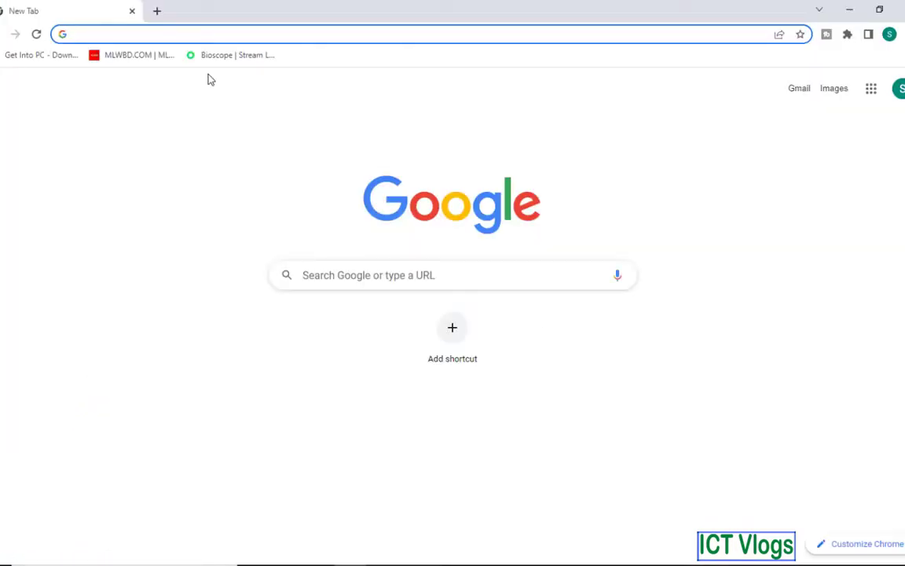
Search Google in Chrome for "rufus download" and open the rufus.ie site from the results.
text(rufu)
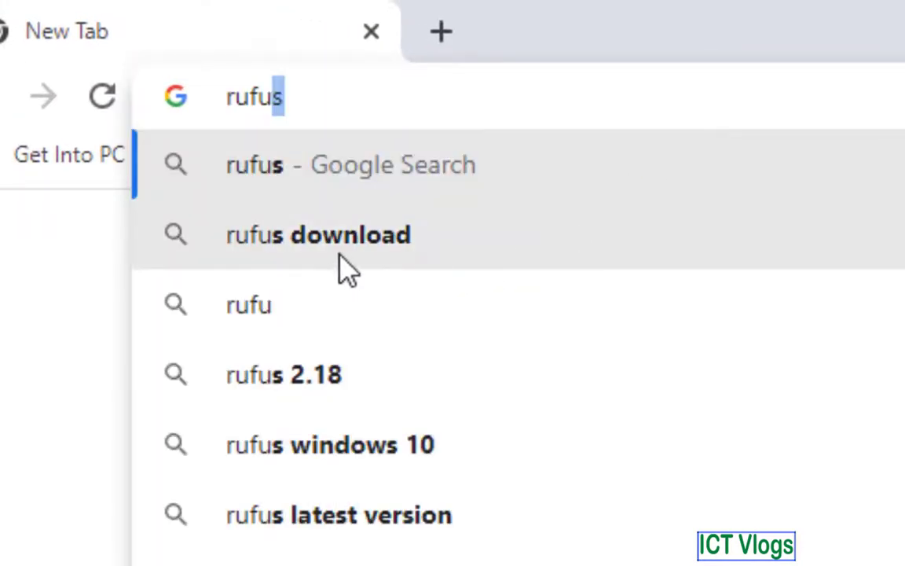
click(360, 250)
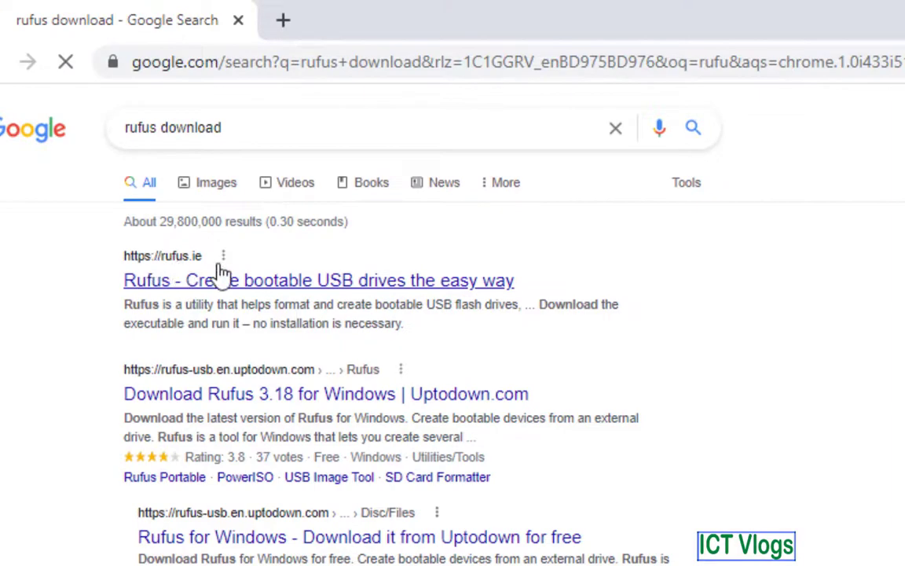
click(338, 292)
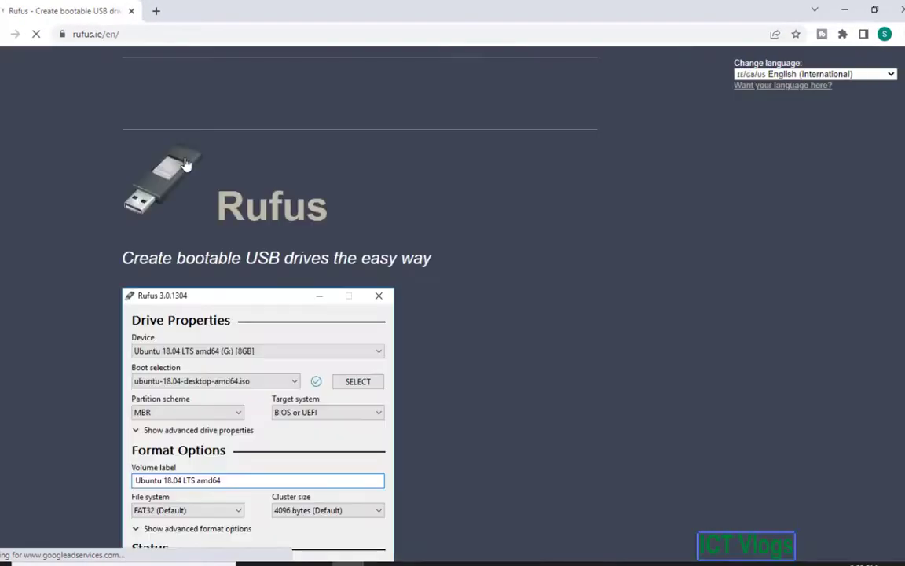
scroll(274, 359, down, 5)
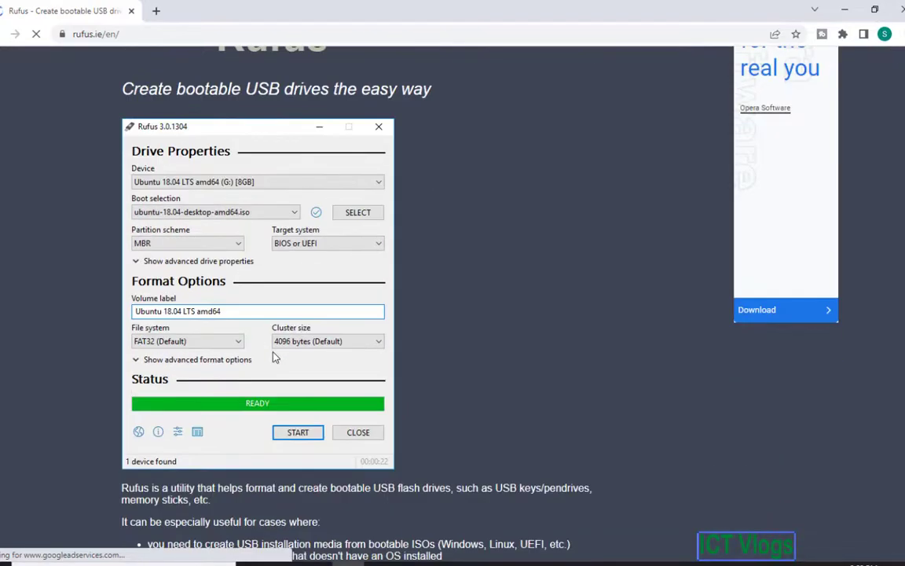
scroll(274, 359, down, 2)
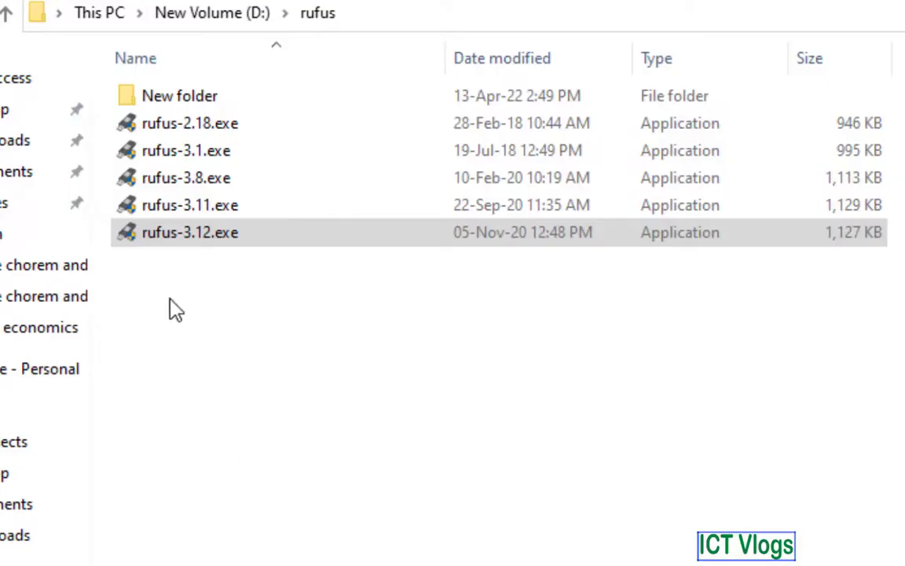
Select rufus-3.12.exe in the rufus folder on drive D in File Explorer.
click(188, 243)
click(208, 242)
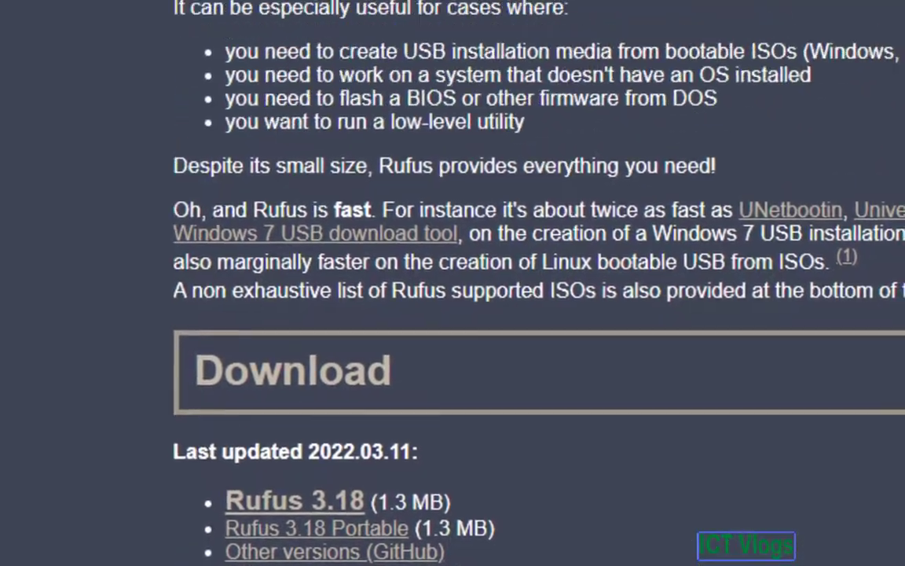
Return to the search results in Chrome, reopen the rufus.ie site and download Rufus 3.18.
key(alt+Left)
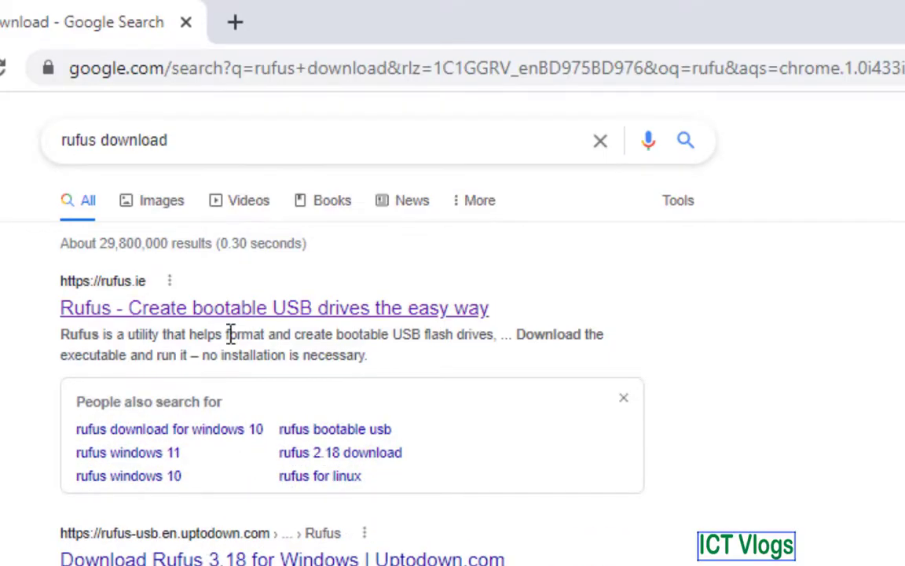
click(263, 308)
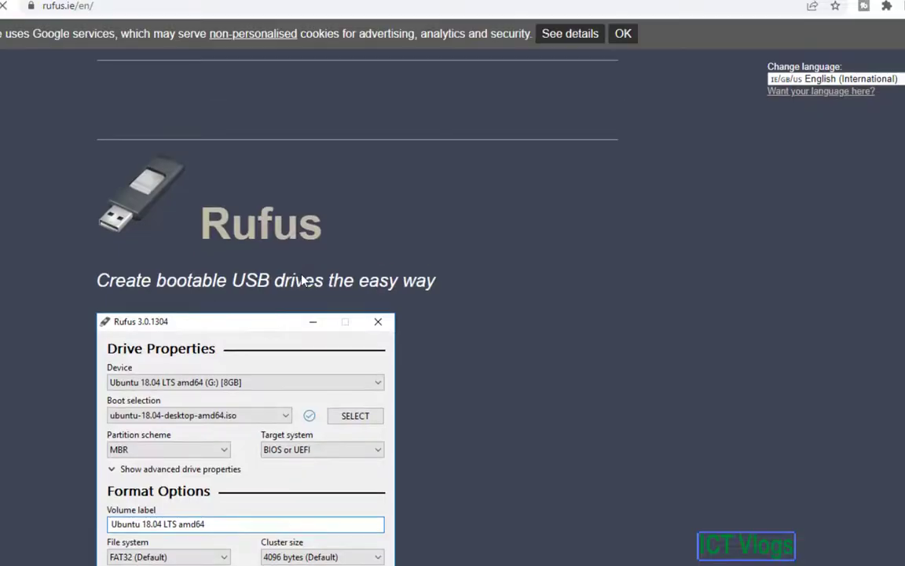
scroll(290, 315, down, 7)
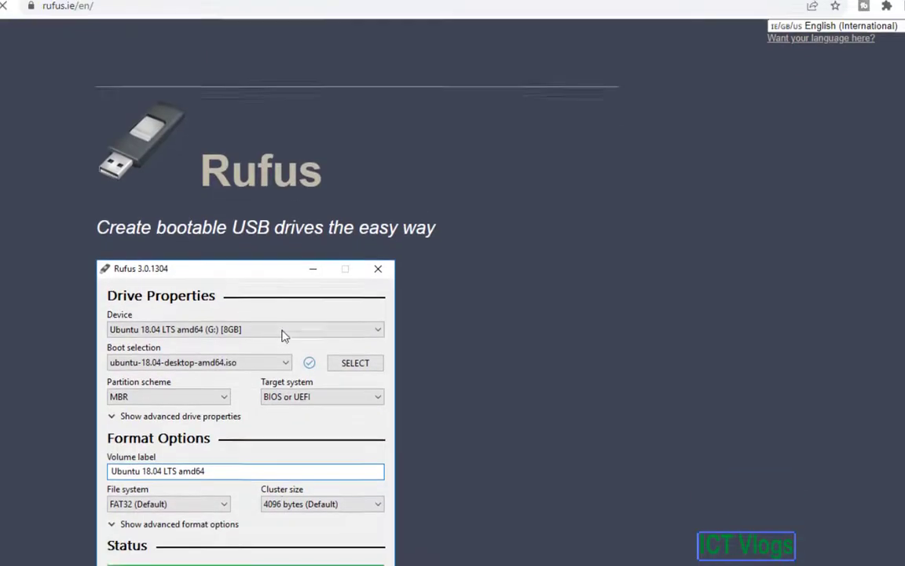
scroll(270, 362, down, 2)
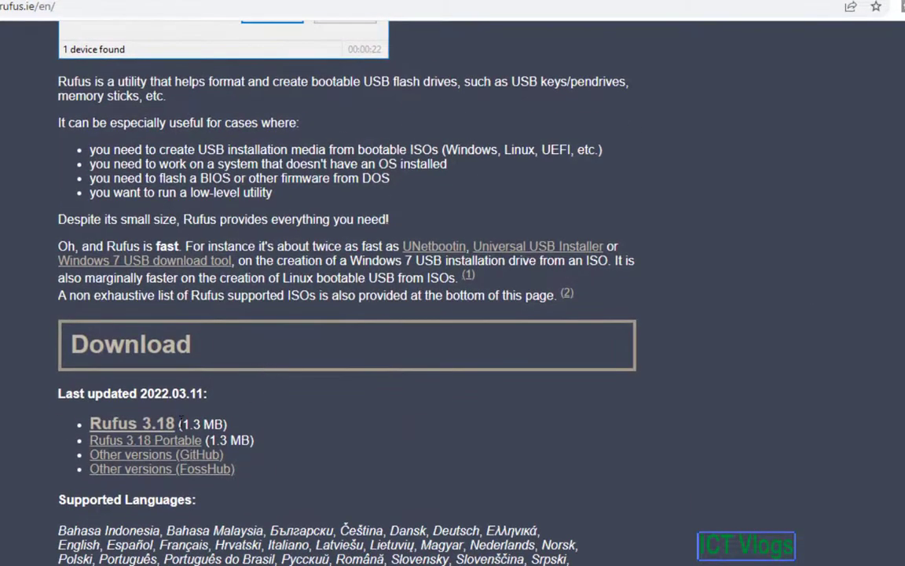
click(146, 426)
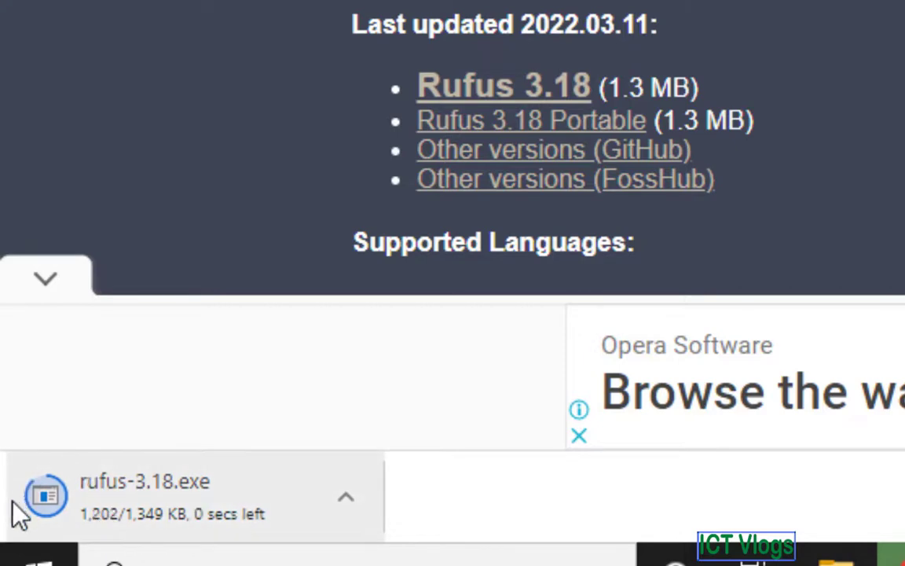
Run the downloaded rufus-3.18.exe from its Downloads folder, and close both Rufus and the folder window.
click(858, 529)
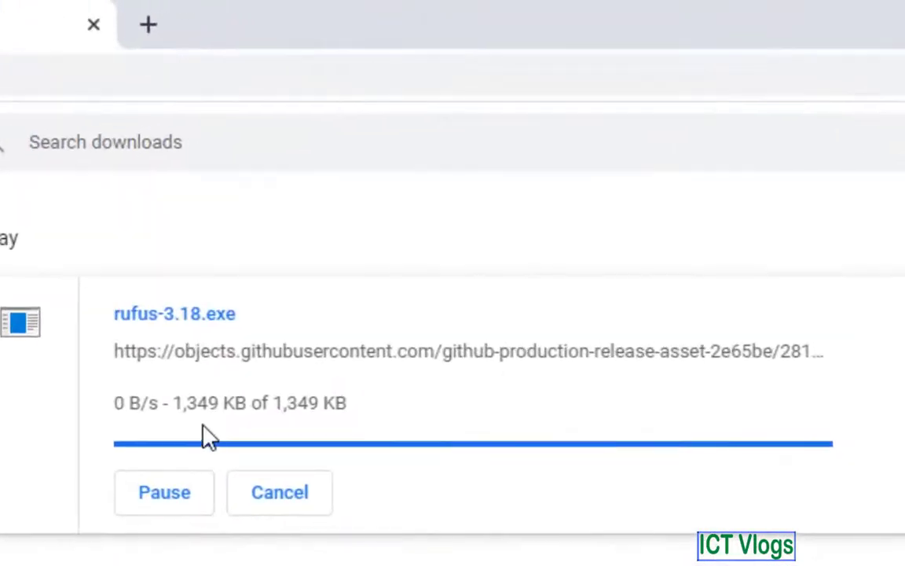
click(213, 399)
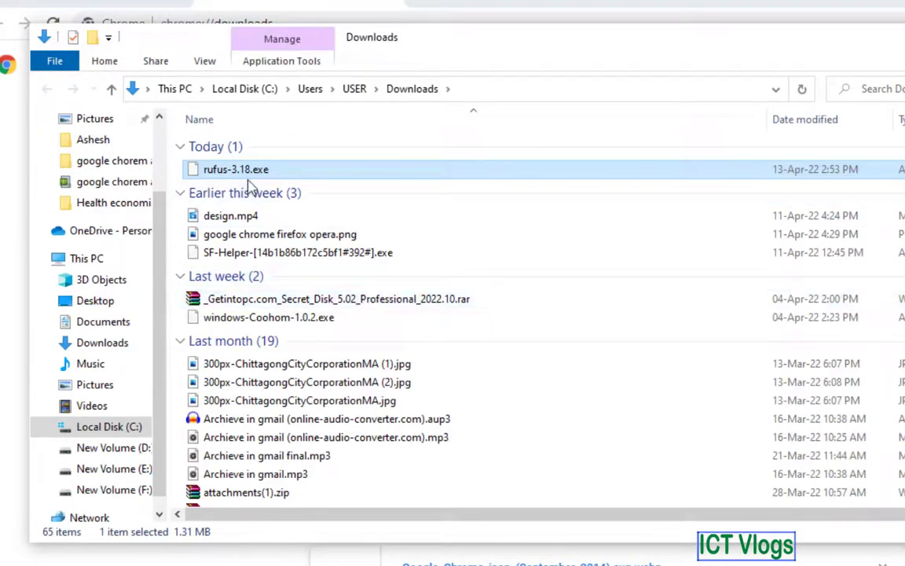
double_click(243, 177)
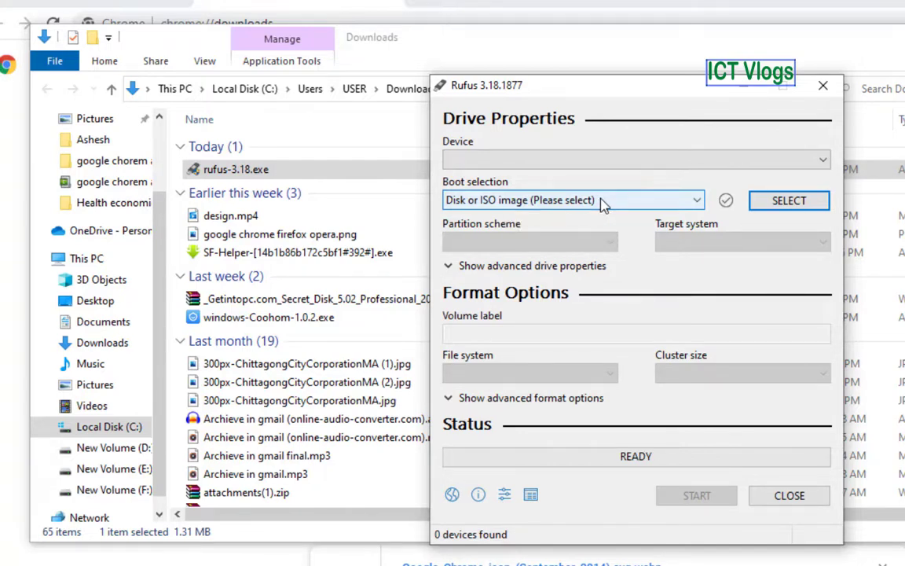
click(827, 86)
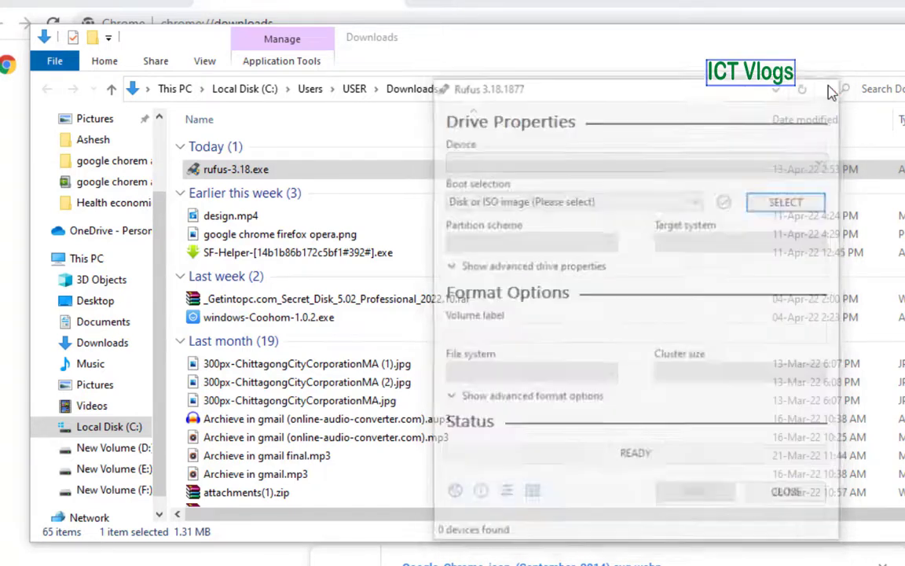
key(alt+F4)
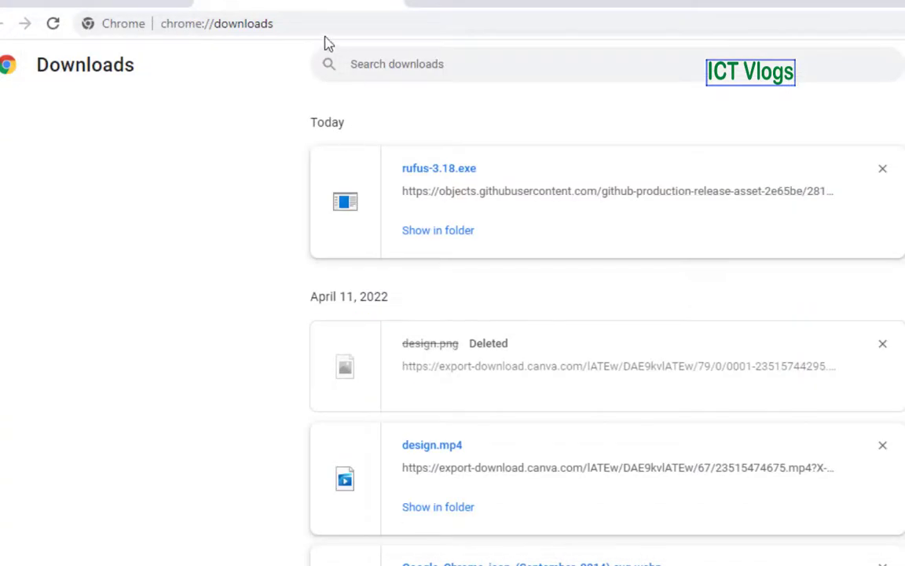
Search Google in a new tab for "iso win 10 64 bit download".
click(428, 8)
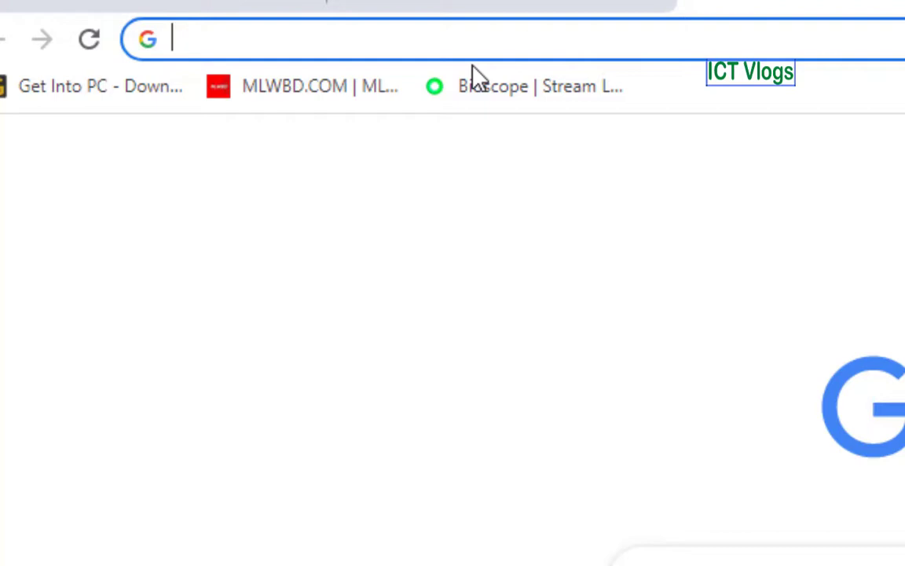
text(iso)
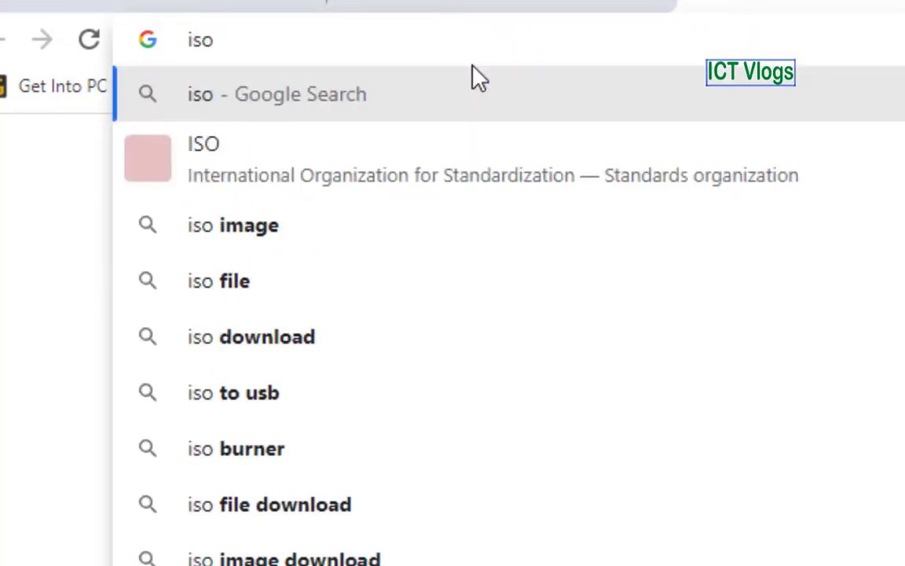
text( win)
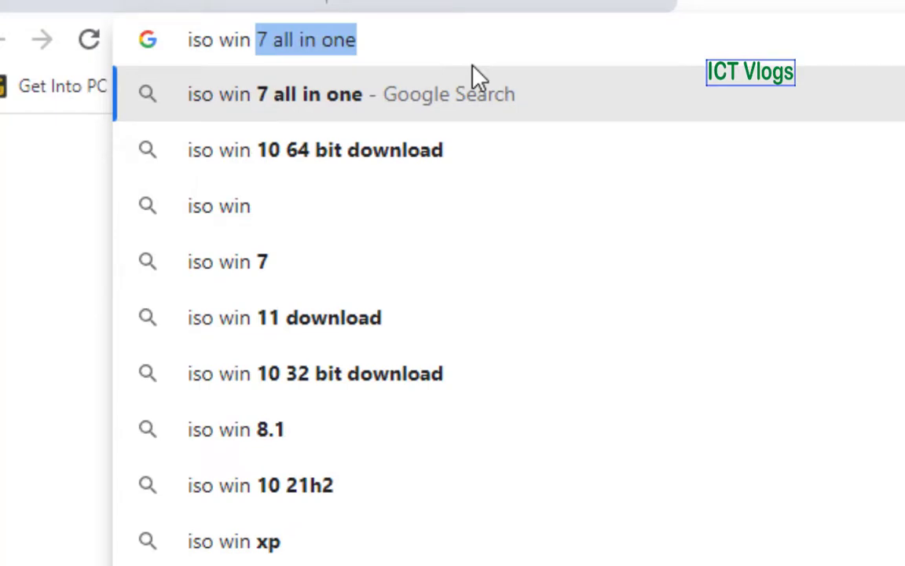
key(Down)
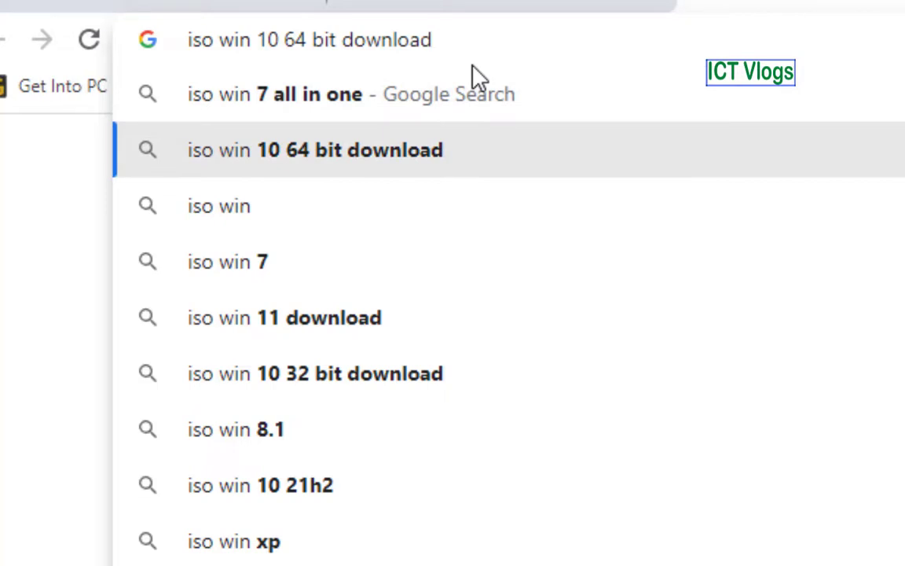
key(Return)
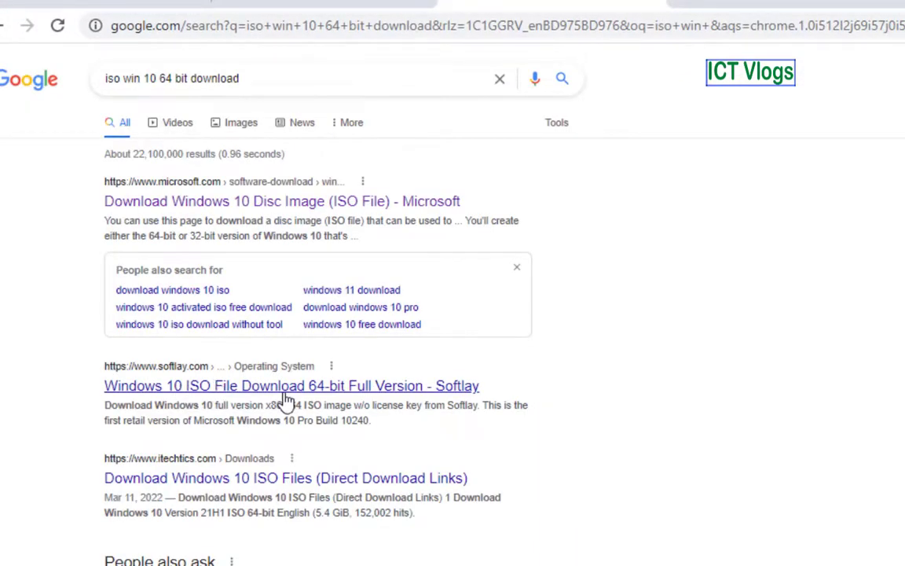
Open the Softlay Windows 10 ISO page and start the first free en_windows_10_pro_10240 download on its download page.
click(730, 2)
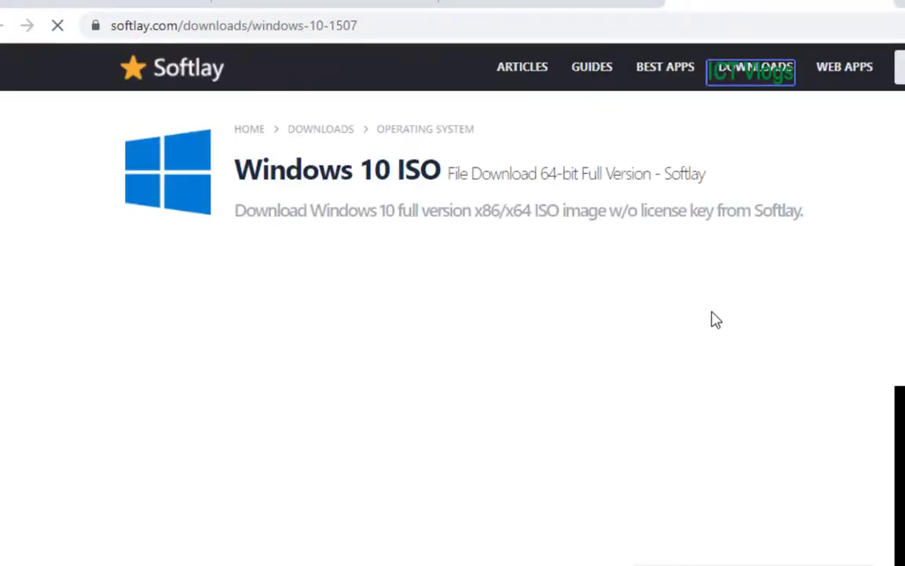
scroll(714, 320, down, 2)
scroll(714, 319, down, 2)
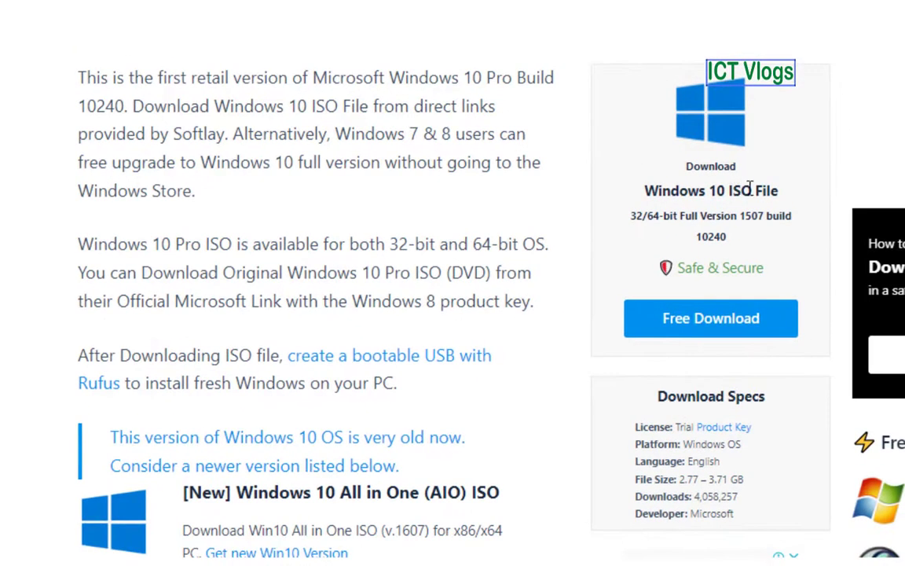
scroll(804, 196, down, 1)
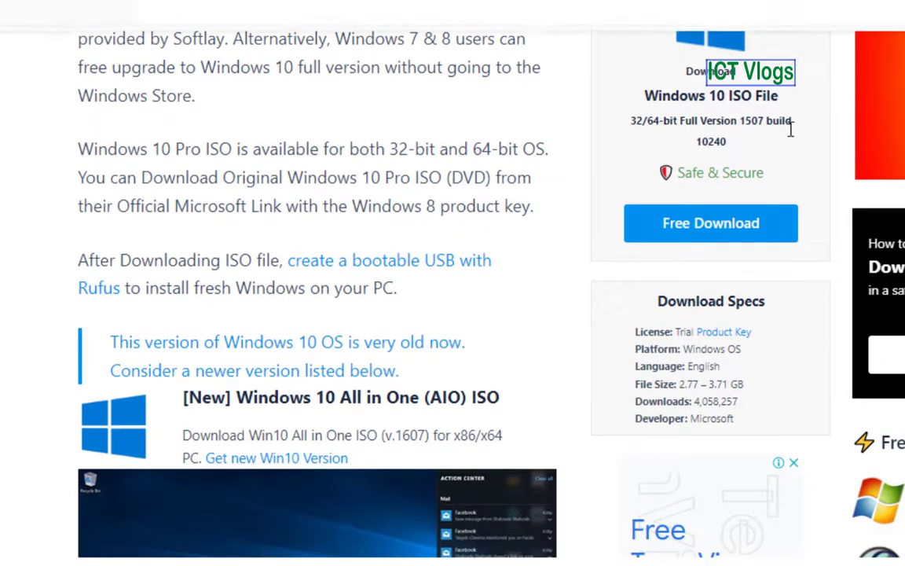
click(700, 238)
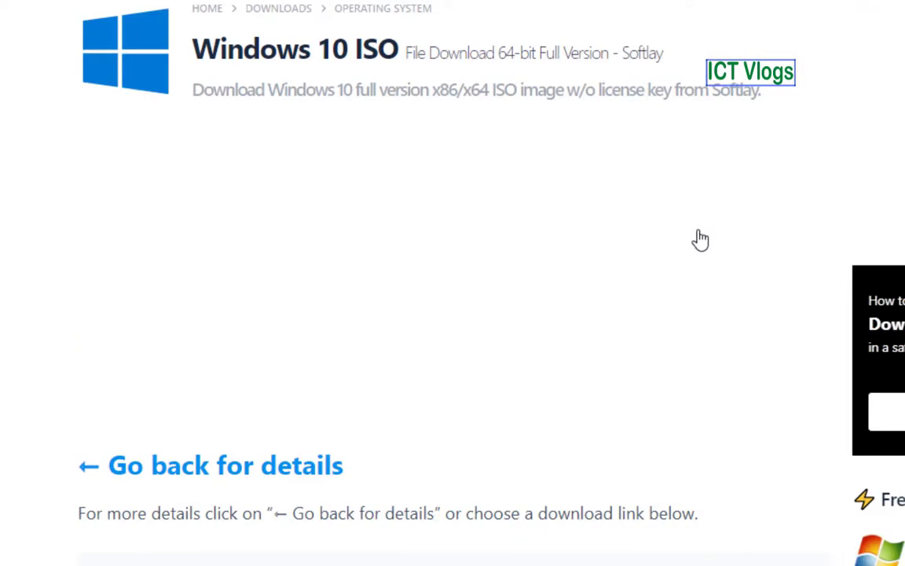
scroll(700, 238, down, 3)
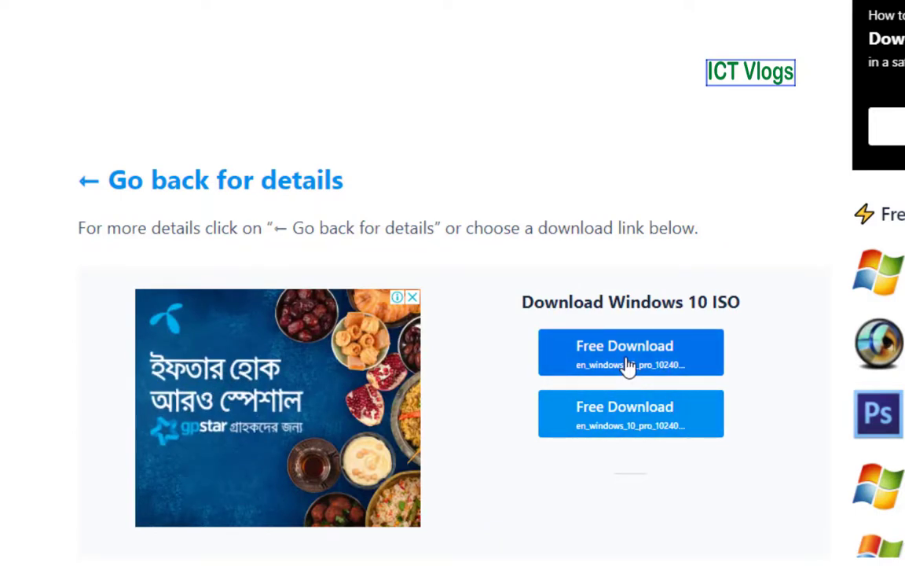
click(629, 366)
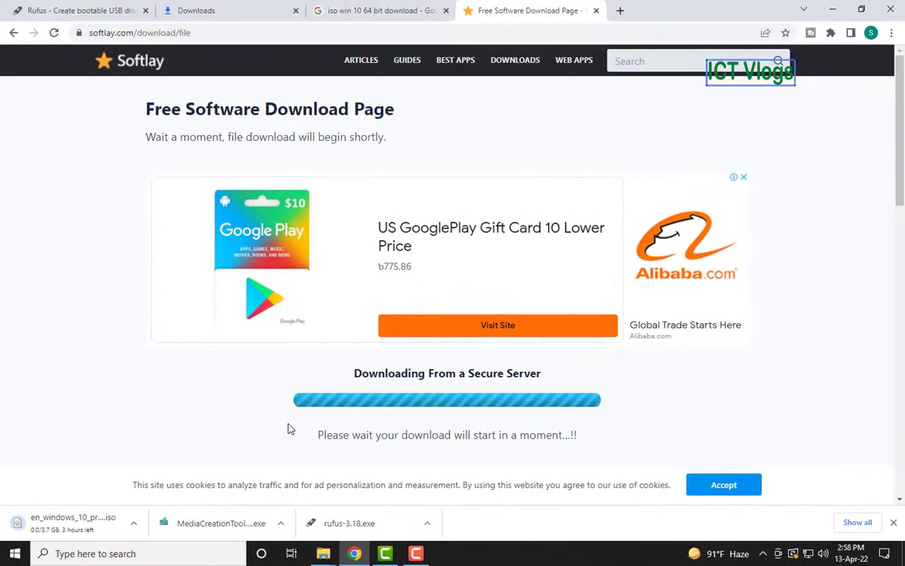
Return to the Google results and change the search to "iso win 11 64 bit download".
click(362, 15)
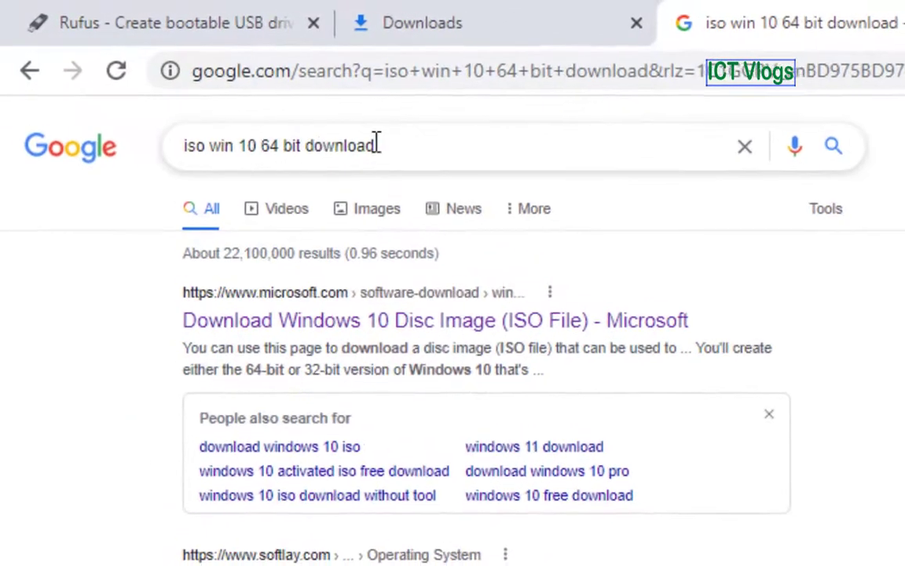
click(255, 148)
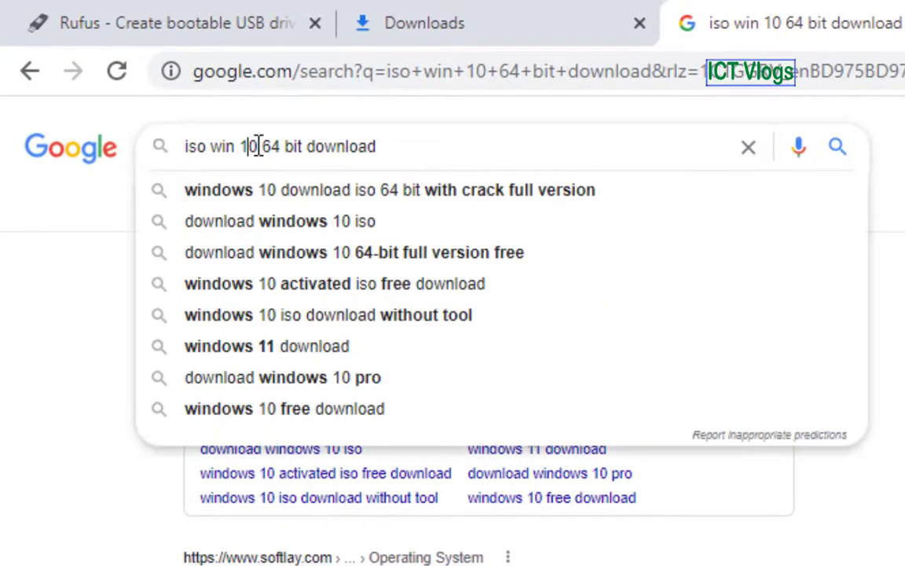
key(Delete)
text(1)
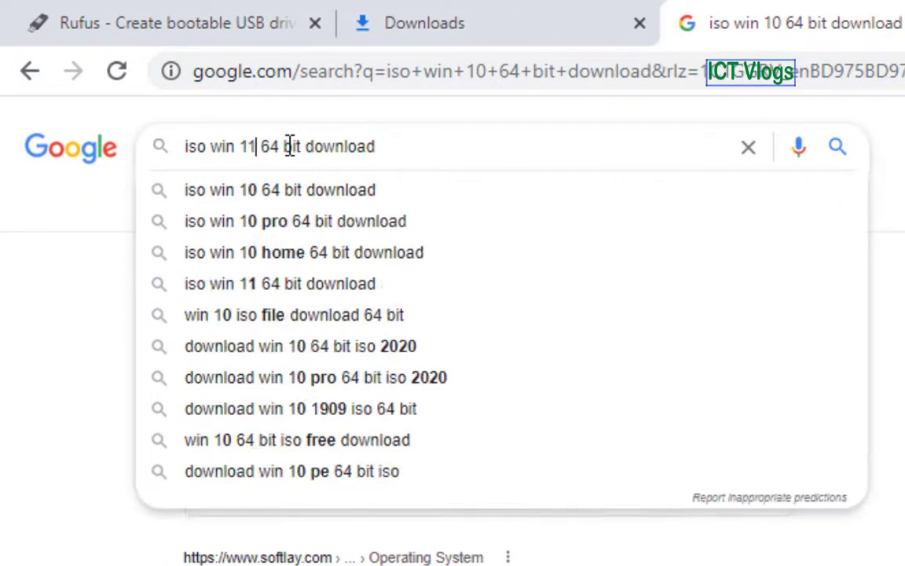
key(Return)
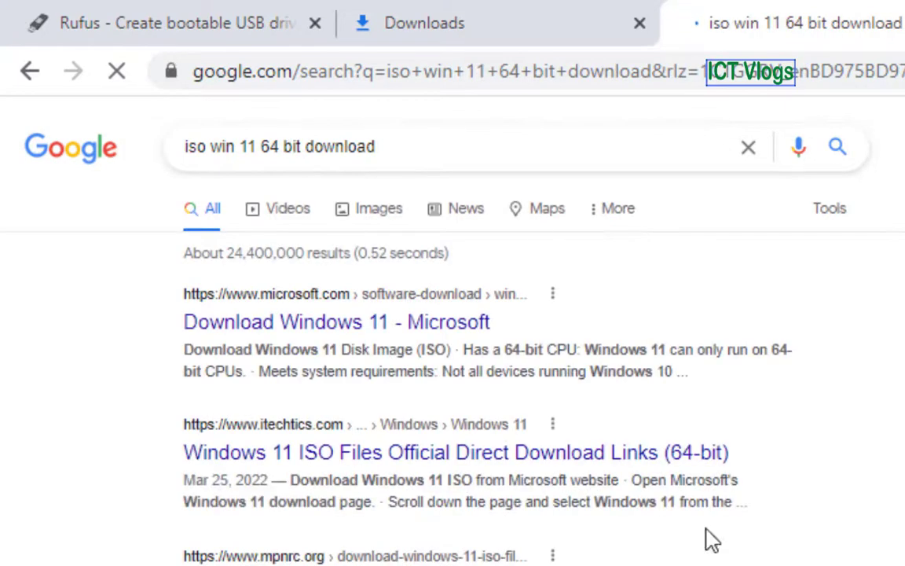
Open the iTechtics Windows 11 ISO page in a new tab and examine its direct download section.
middle_click(326, 456)
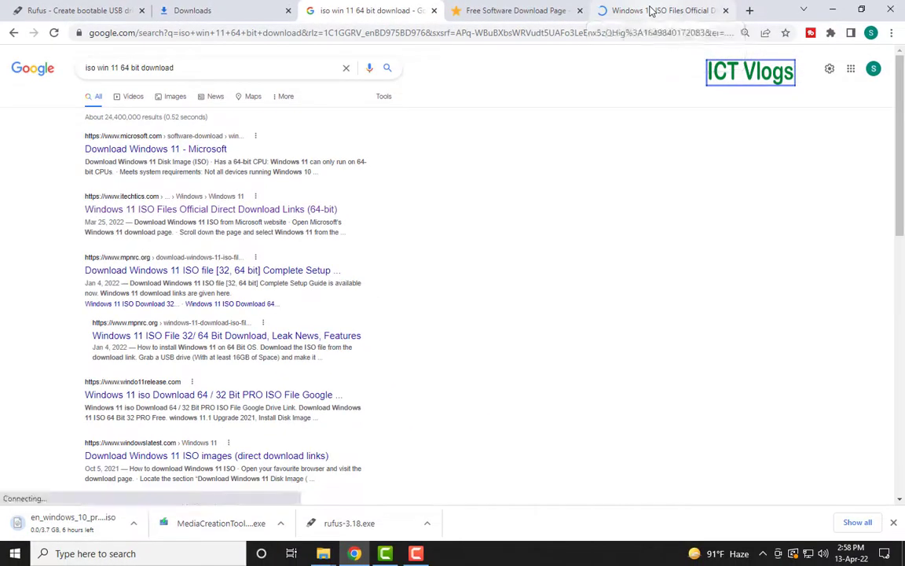
click(650, 10)
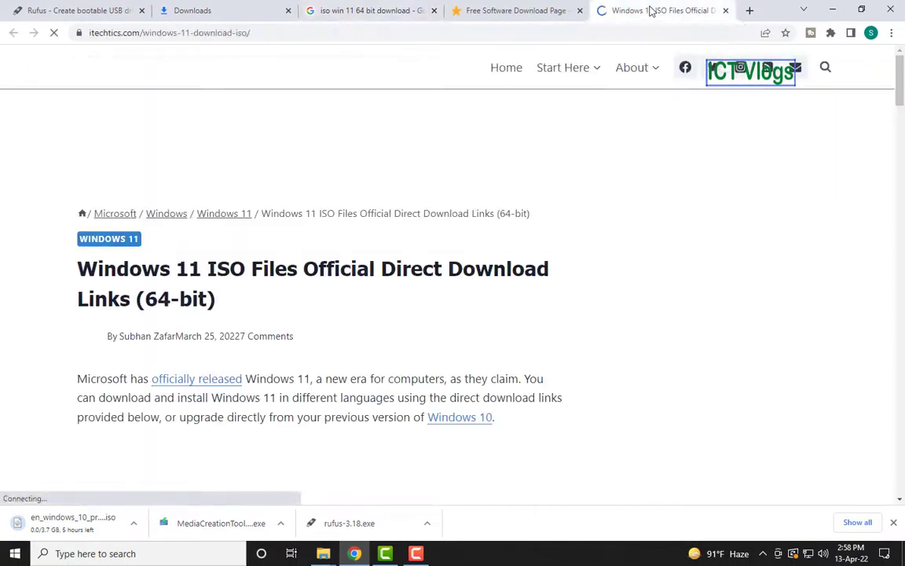
scroll(298, 277, down, 5)
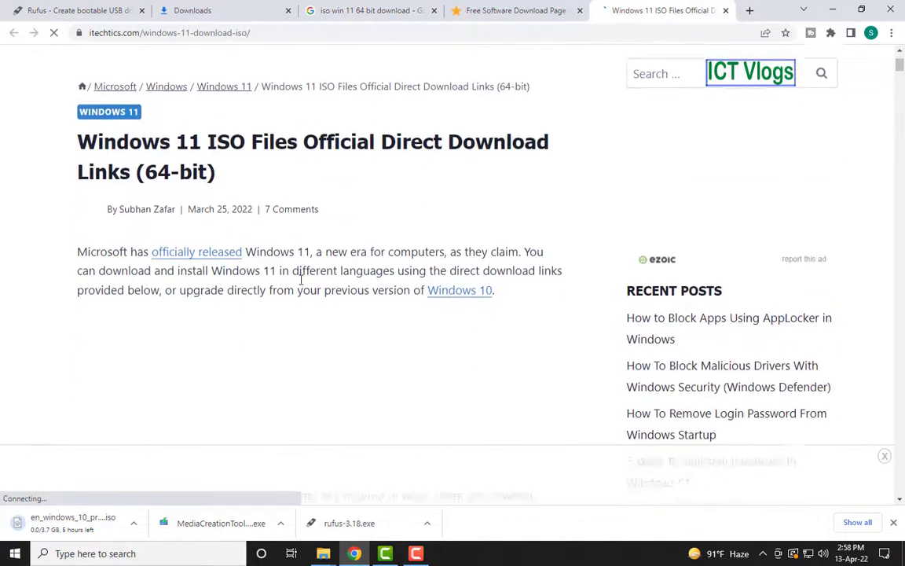
scroll(301, 284, down, 6)
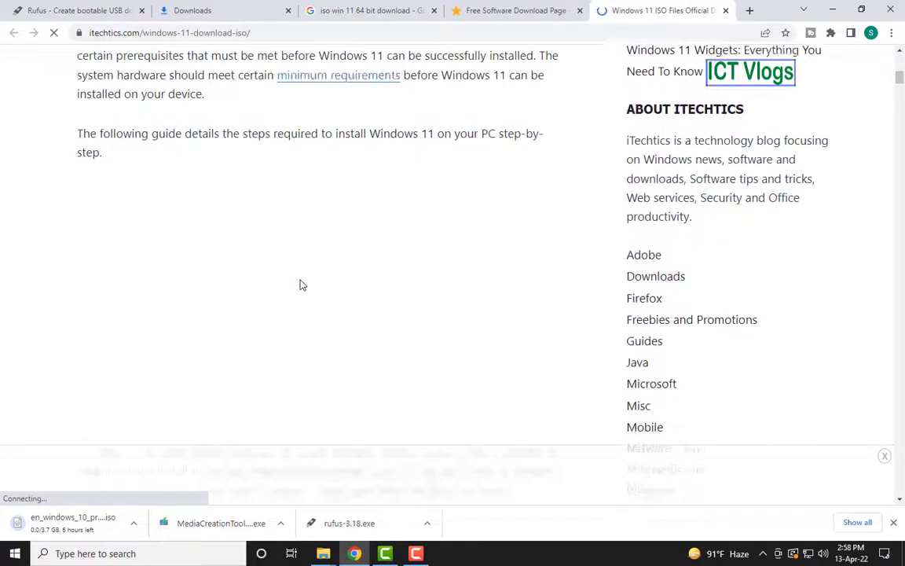
scroll(301, 284, down, 1)
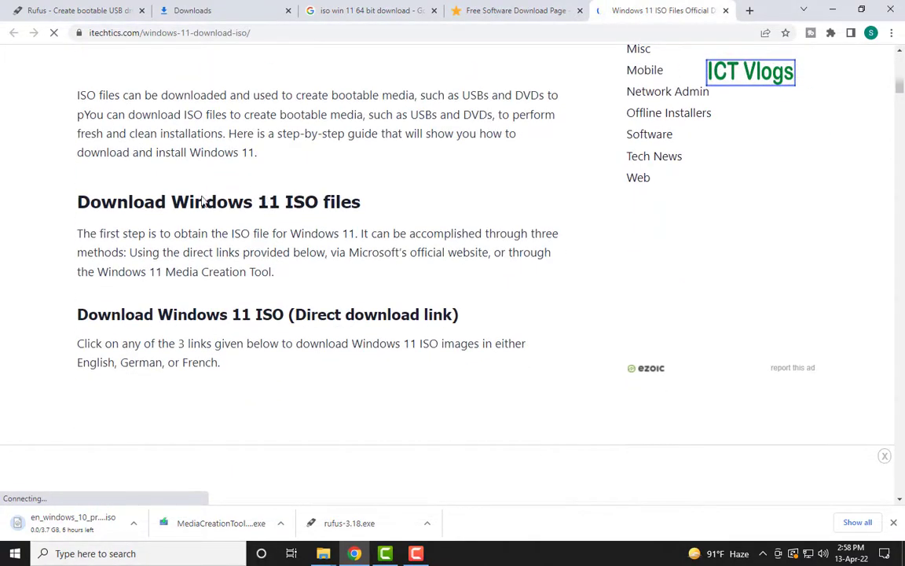
scroll(467, 246, down, 1)
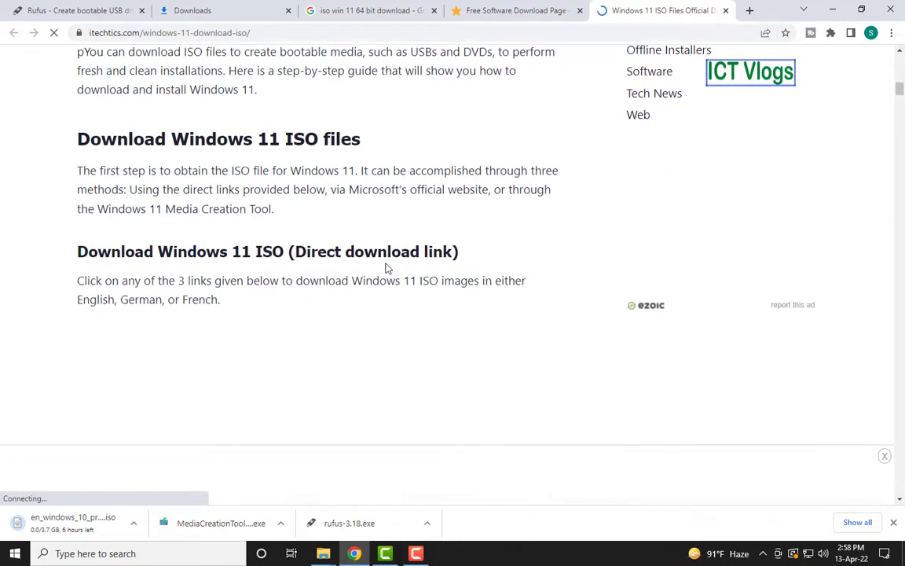
scroll(420, 268, up, 6)
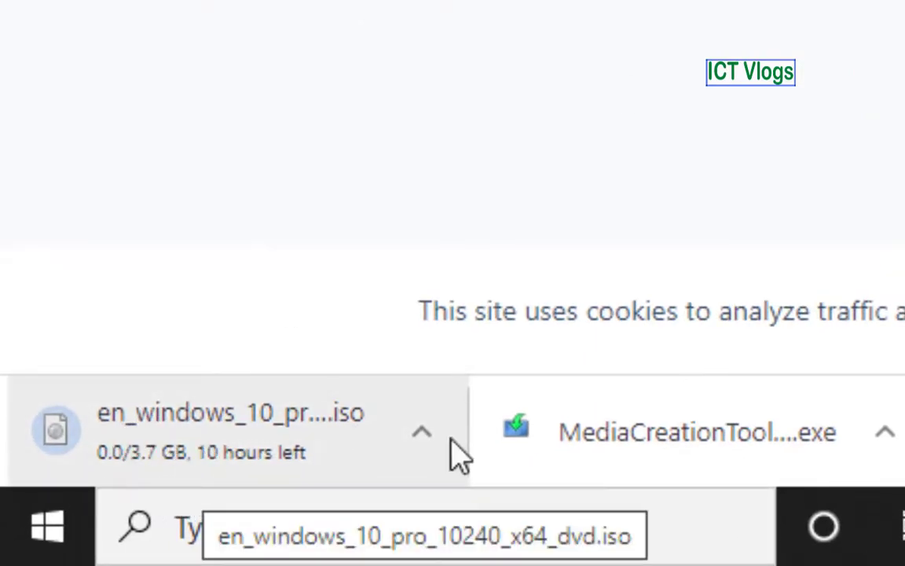
Open the browser's download list and cancel the en_windows_10_pro_10240_x64_dvd.iso download.
key(ctrl+j)
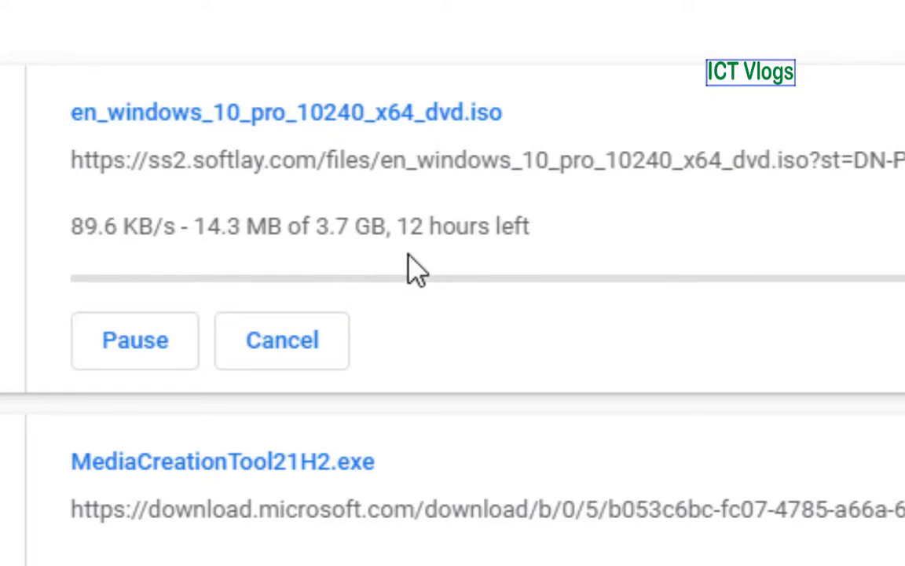
click(315, 341)
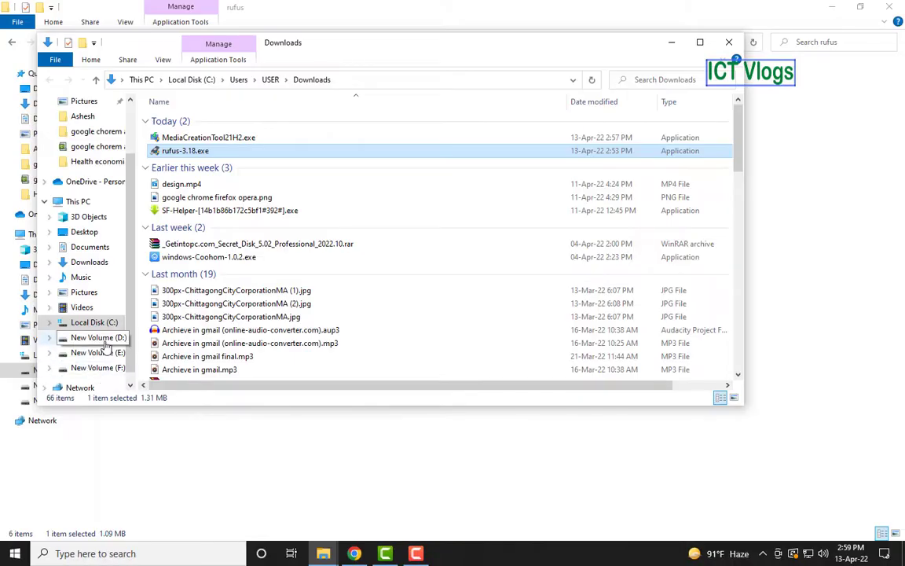
Paste the copied rufus-3.18.exe into the rufus folder on New Volume (D:).
click(104, 343)
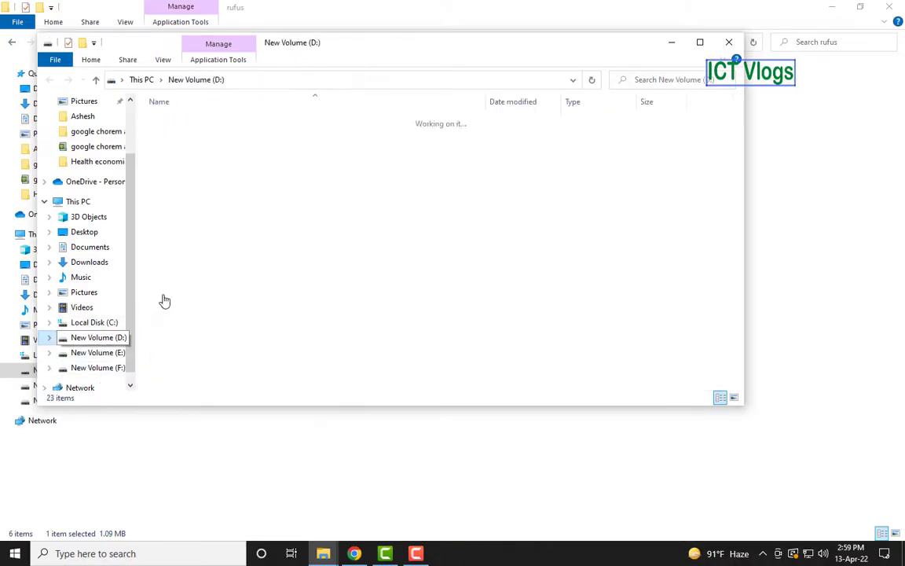
double_click(181, 240)
right_click(178, 243)
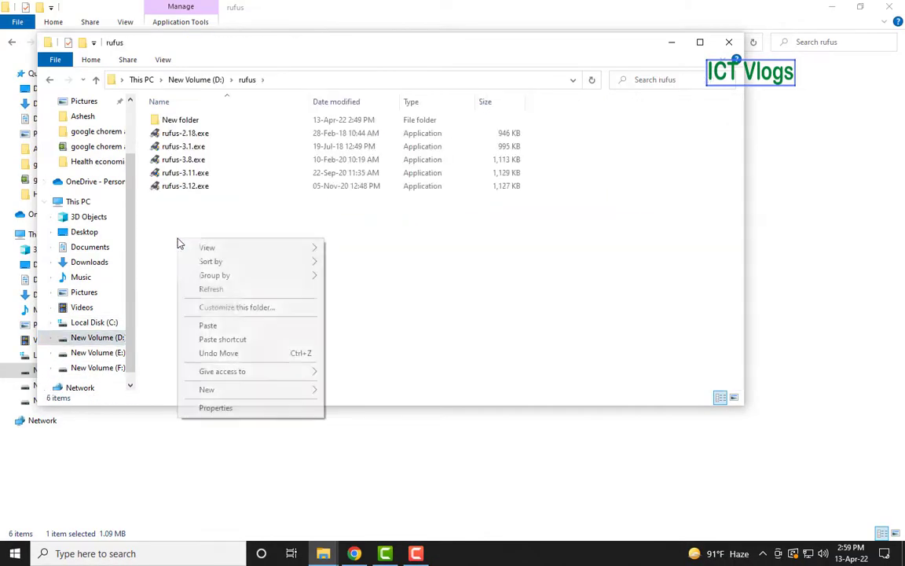
click(209, 332)
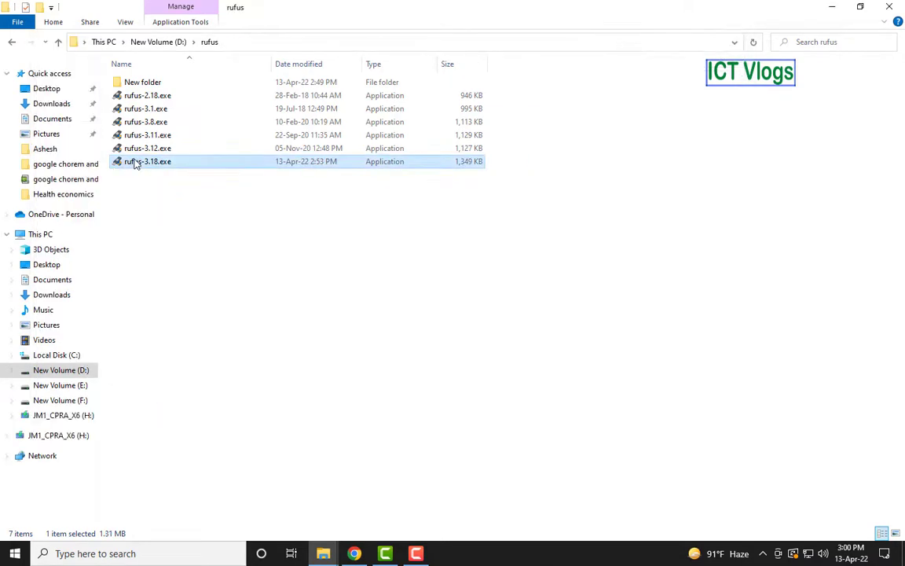
Run rufus-3.18.exe from the rufus folder on D: and view its ISO image selection dialog without choosing a file.
double_click(133, 162)
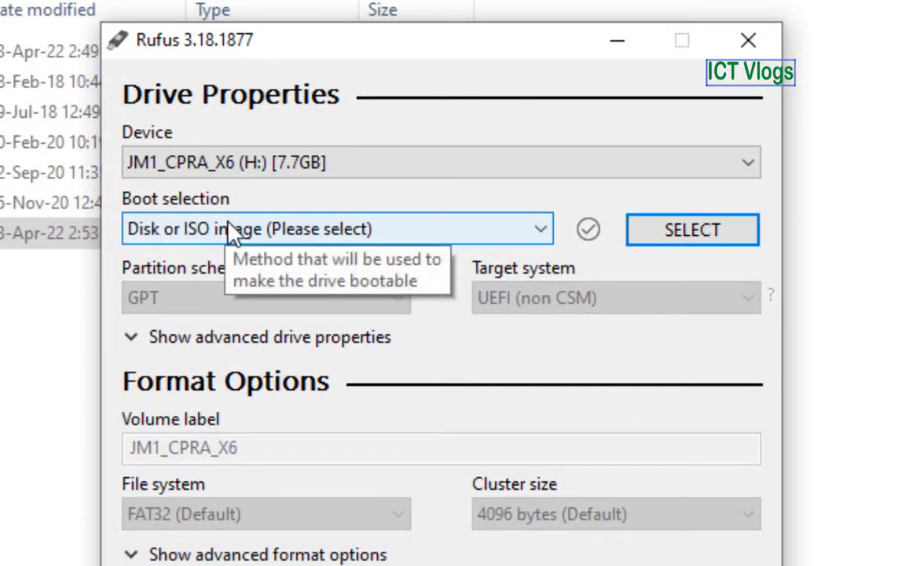
click(743, 236)
click(904, 81)
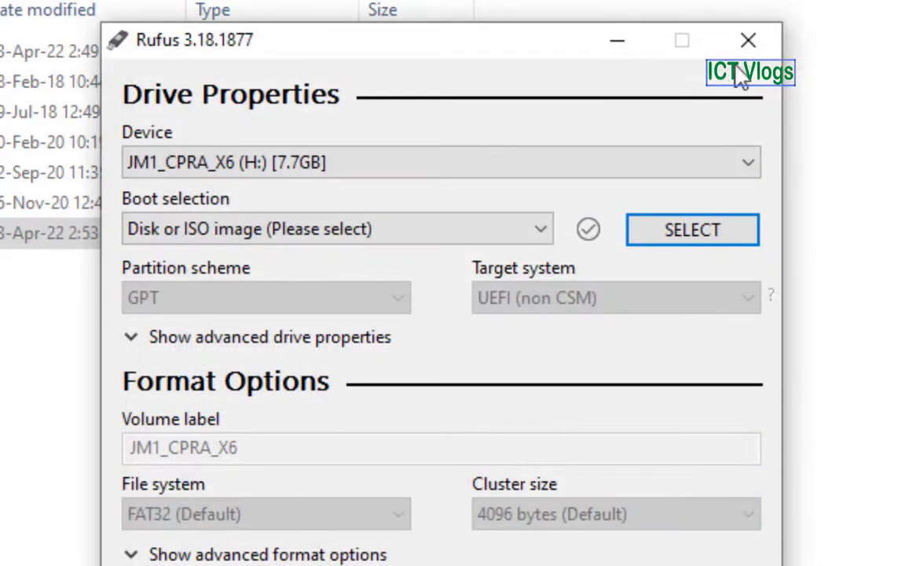
Close Rufus and open the win 10 iso folder on New Volume (D:).
click(749, 55)
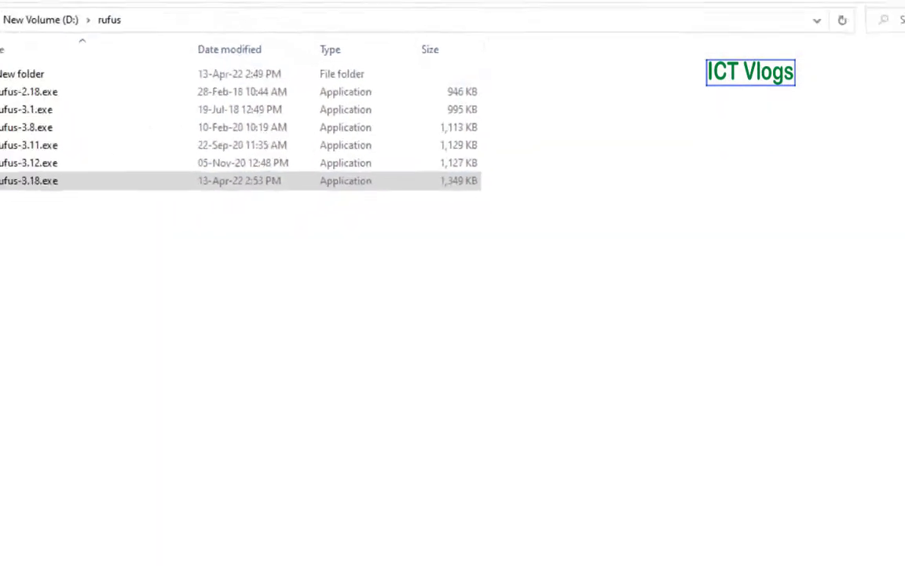
click(58, 42)
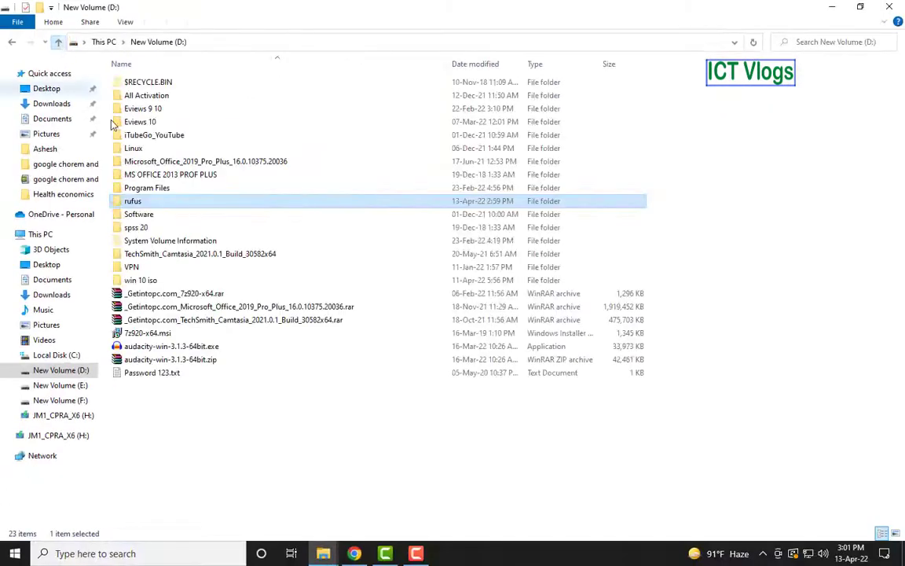
double_click(140, 281)
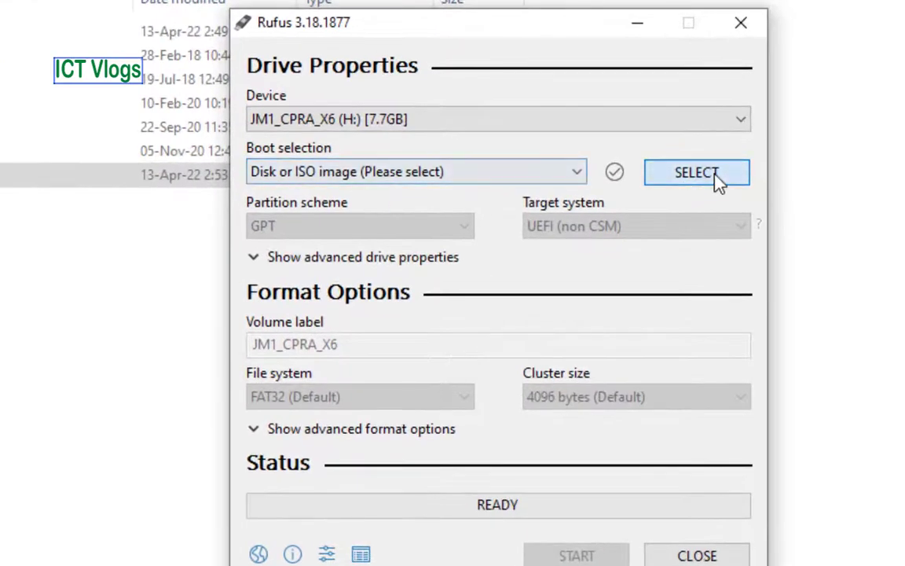
Load en_windows_10_pro_10240_x64_dvd.iso from the win 10 iso folder on D: as the Rufus boot image.
click(707, 176)
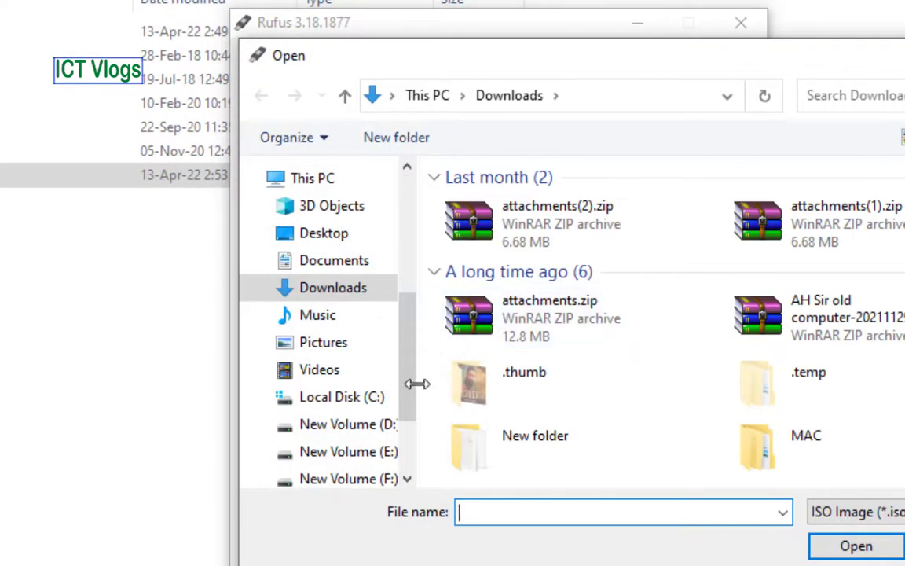
click(374, 426)
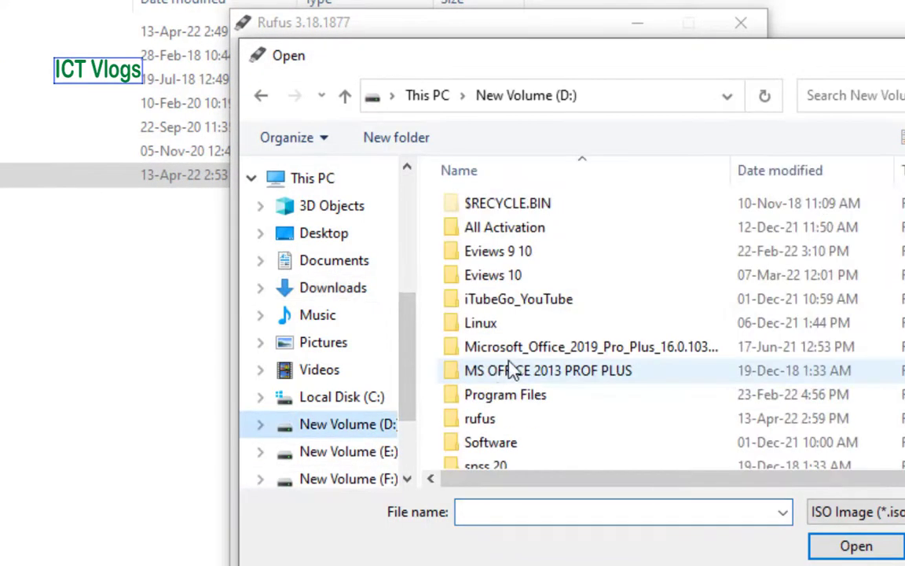
scroll(519, 389, down, 1)
scroll(505, 420, down, 1)
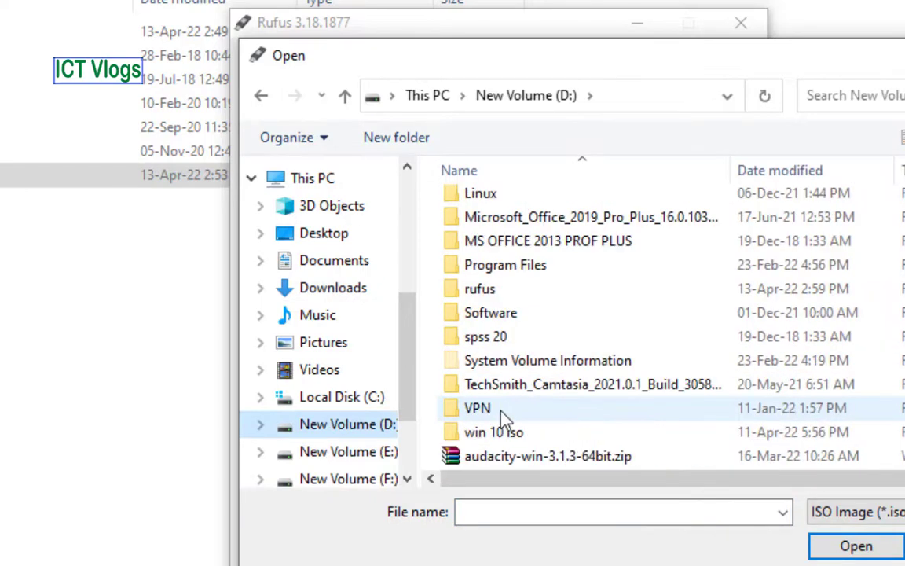
click(499, 440)
double_click(498, 442)
click(495, 205)
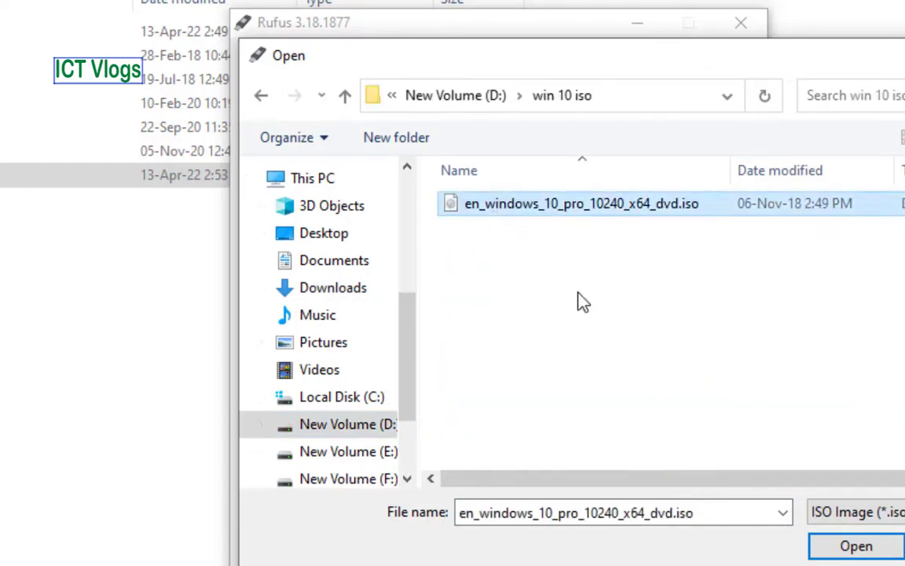
click(837, 553)
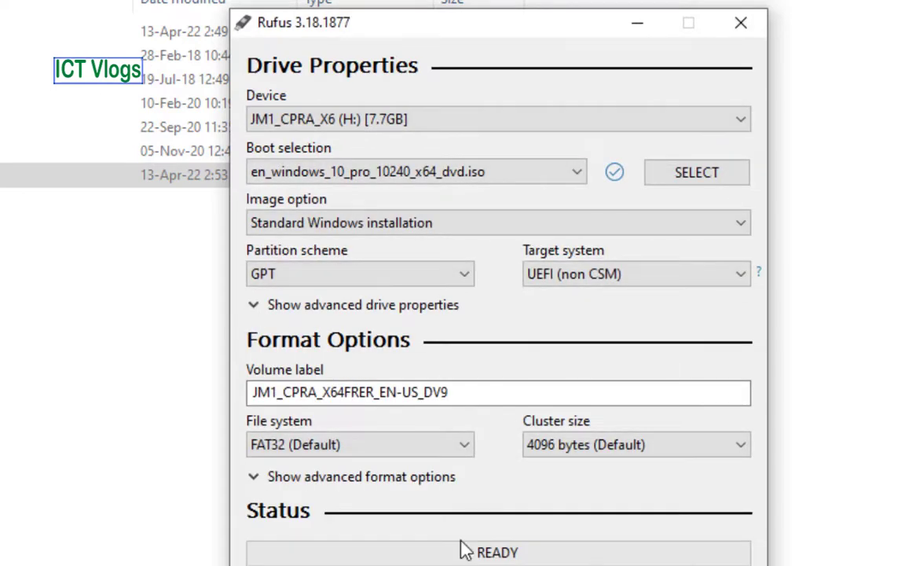
Compare the MBR and GPT partition schemes by switching between them, ending on GPT.
click(333, 281)
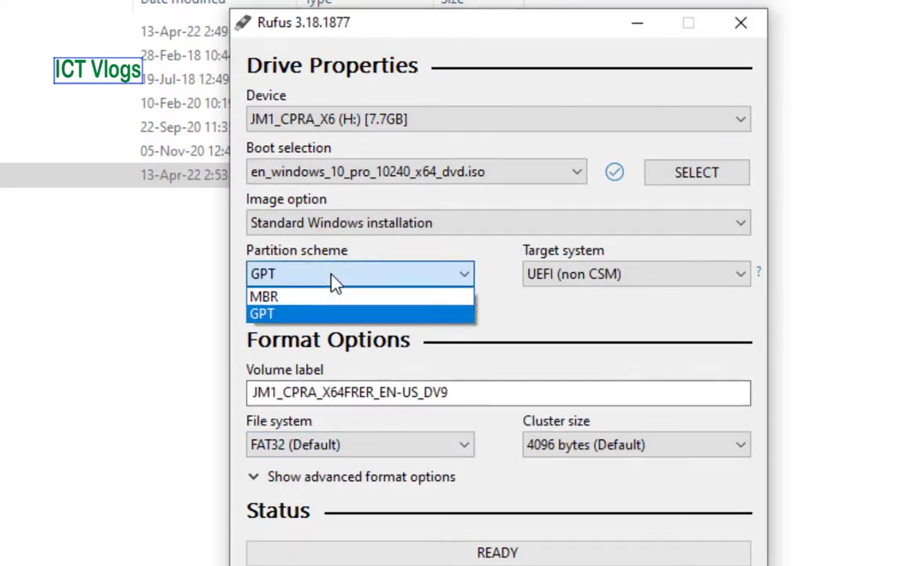
click(351, 299)
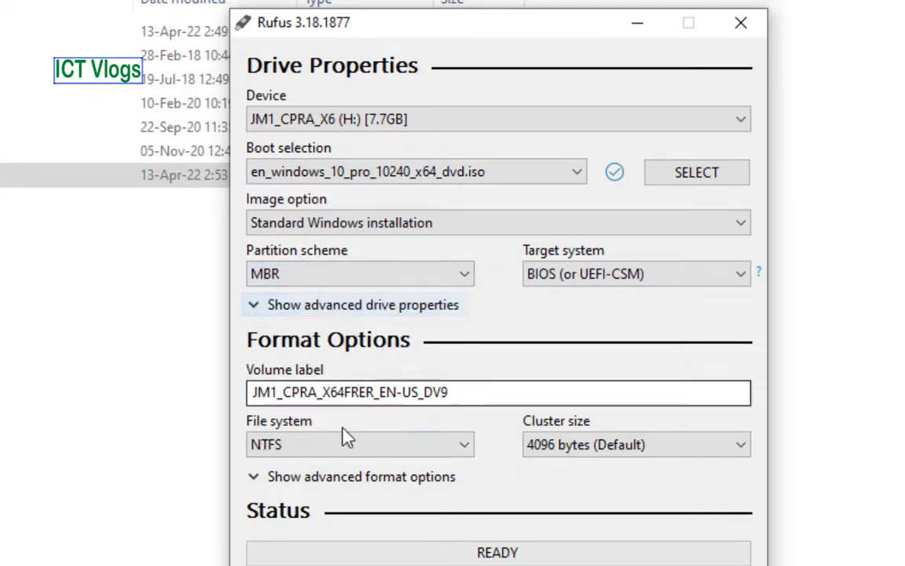
click(361, 274)
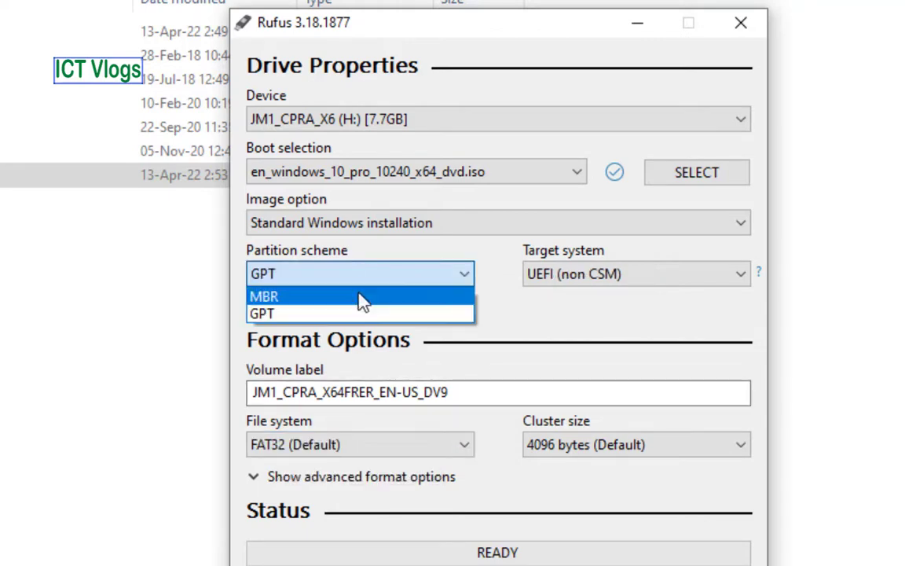
click(358, 314)
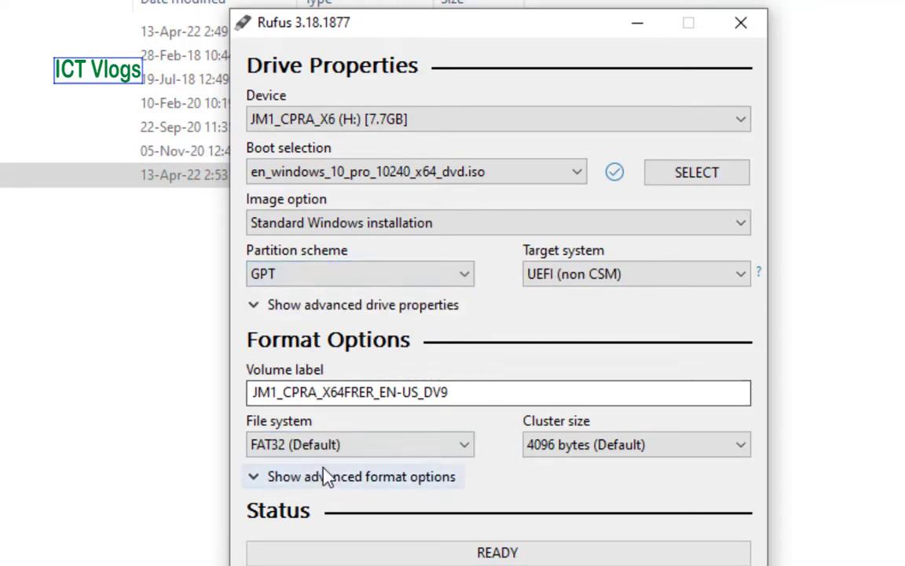
click(354, 278)
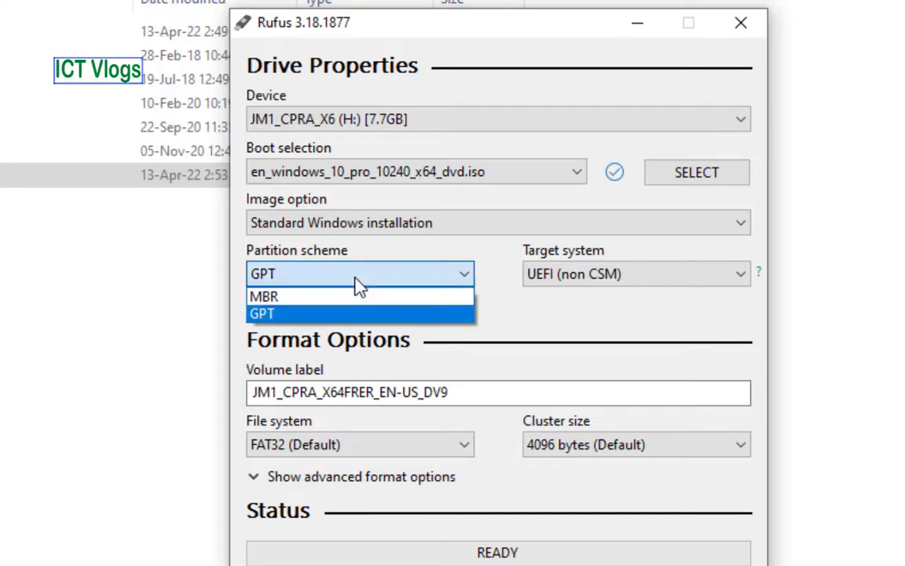
click(356, 303)
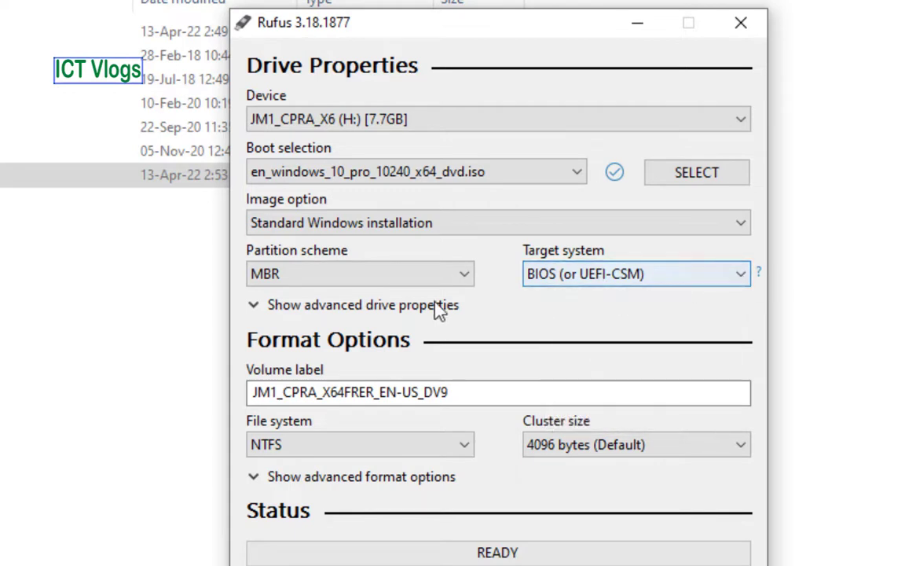
click(401, 285)
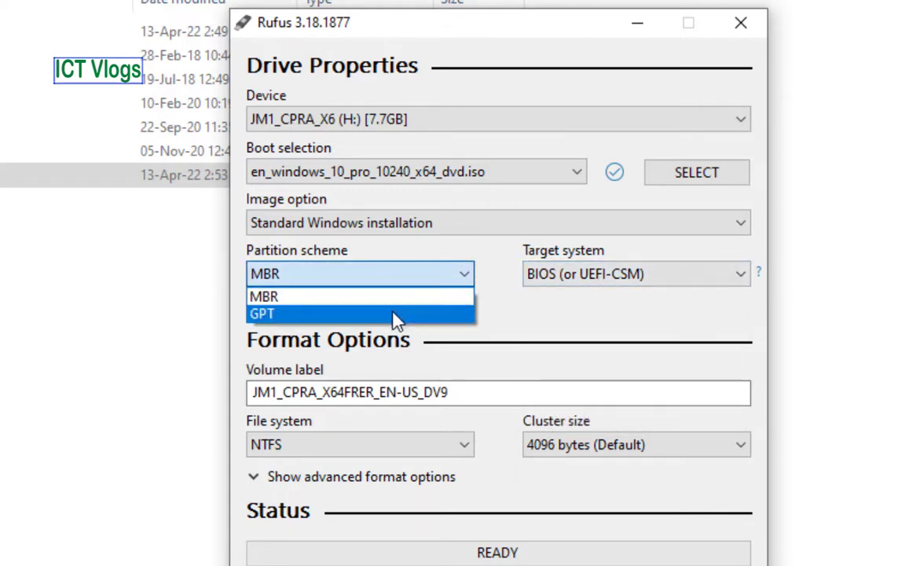
click(394, 312)
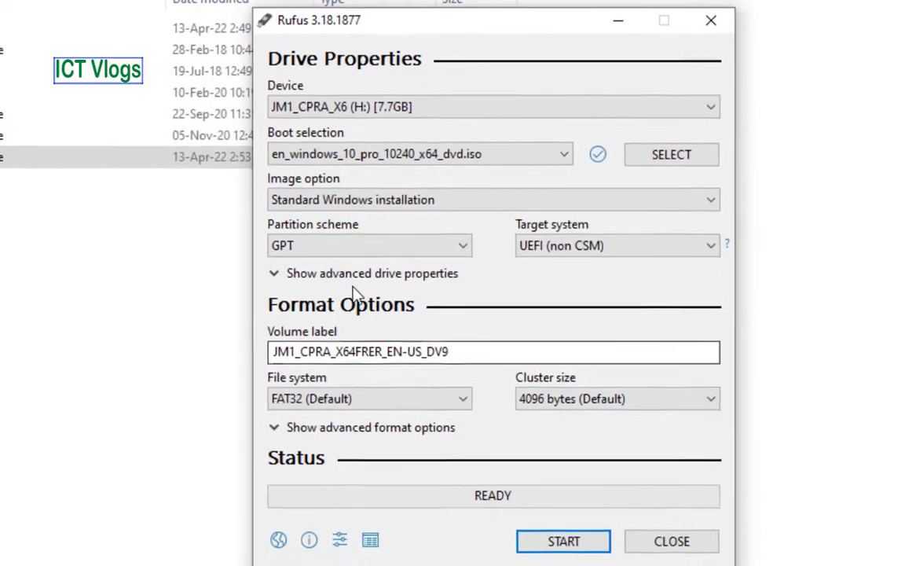
Set the partition scheme to MBR, write the image to JM1_CPRA_X6 (H:) accepting data erasure, and close Rufus when ready.
click(352, 246)
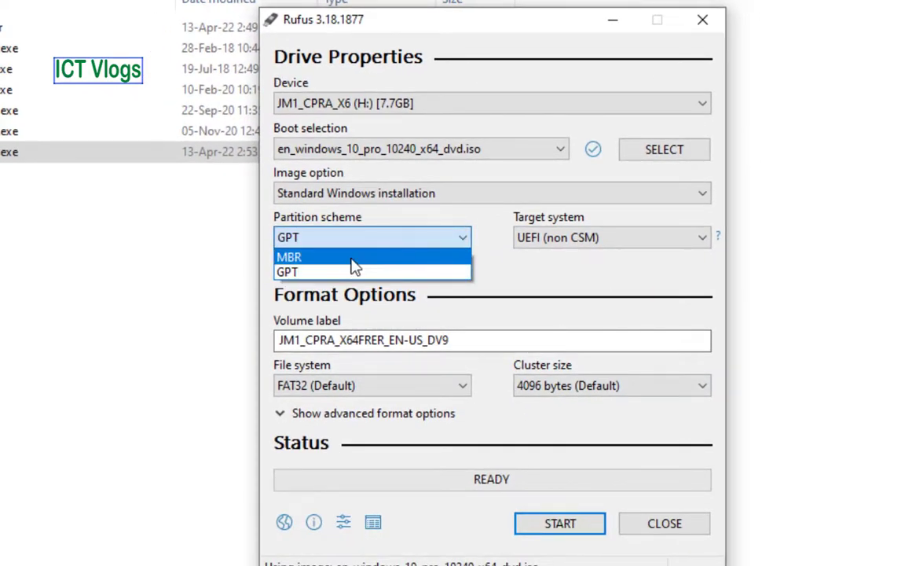
click(352, 259)
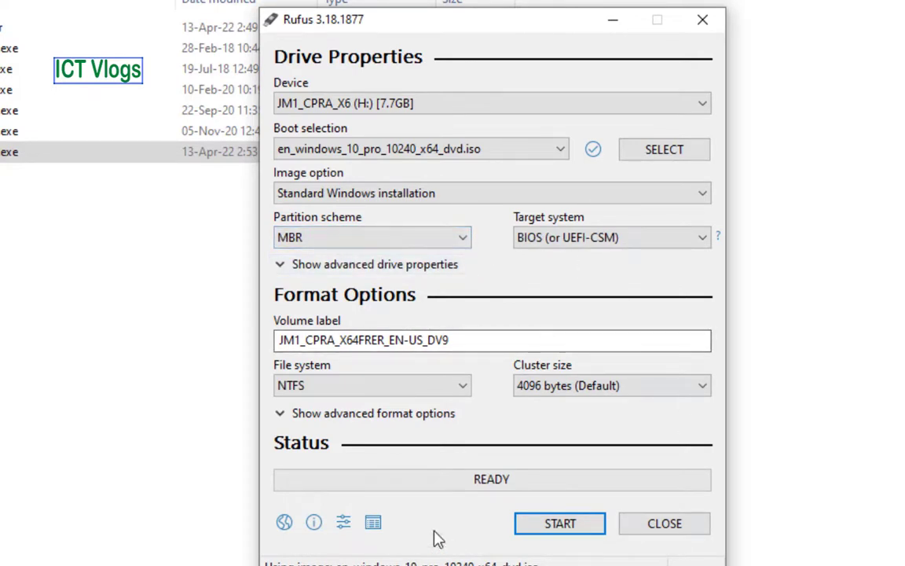
click(536, 532)
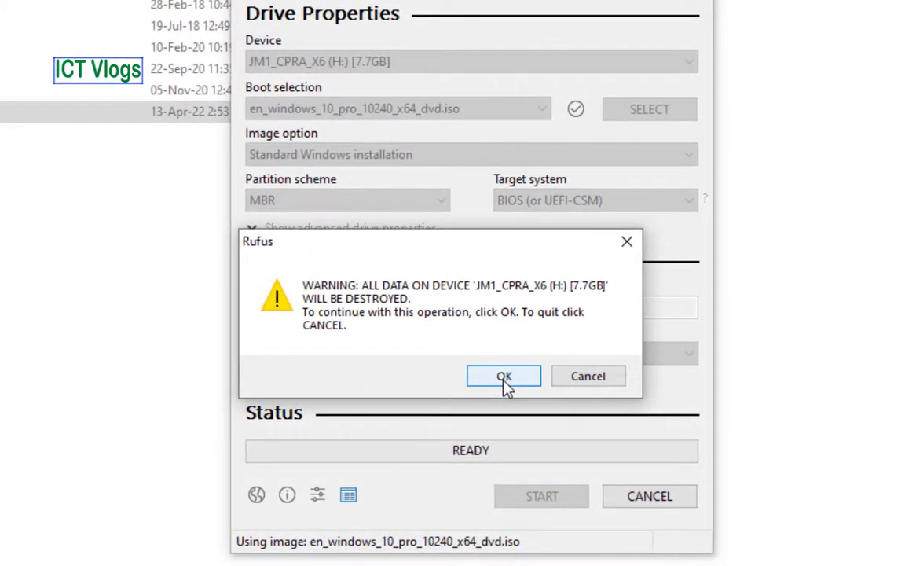
click(503, 377)
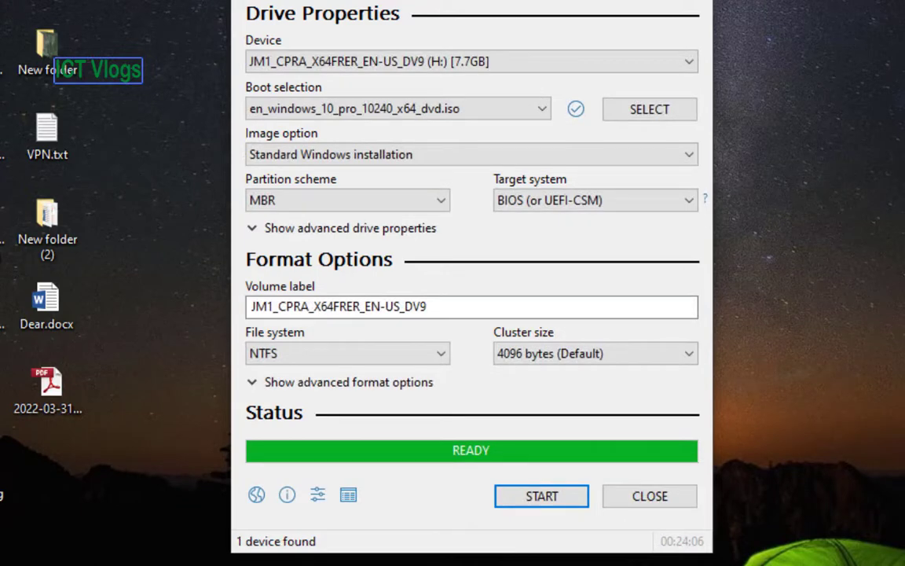
click(666, 504)
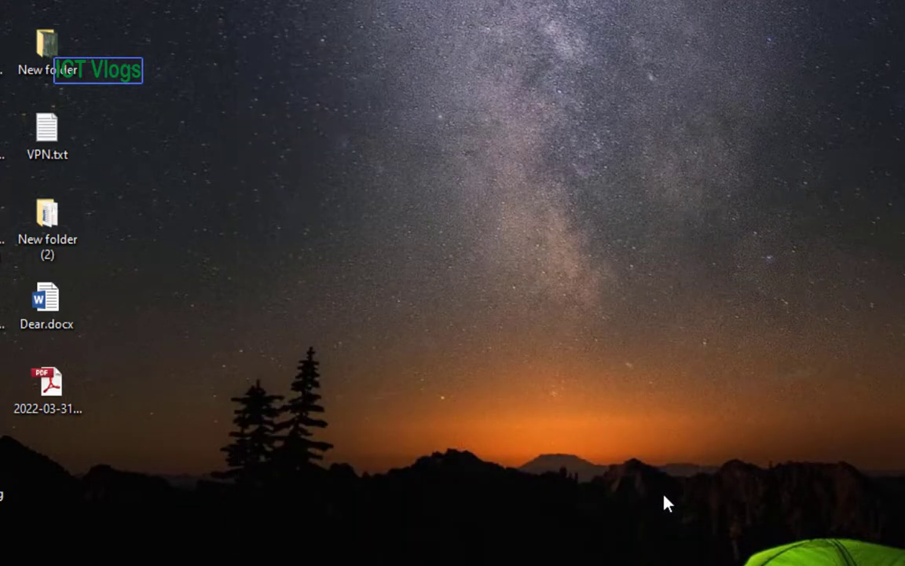